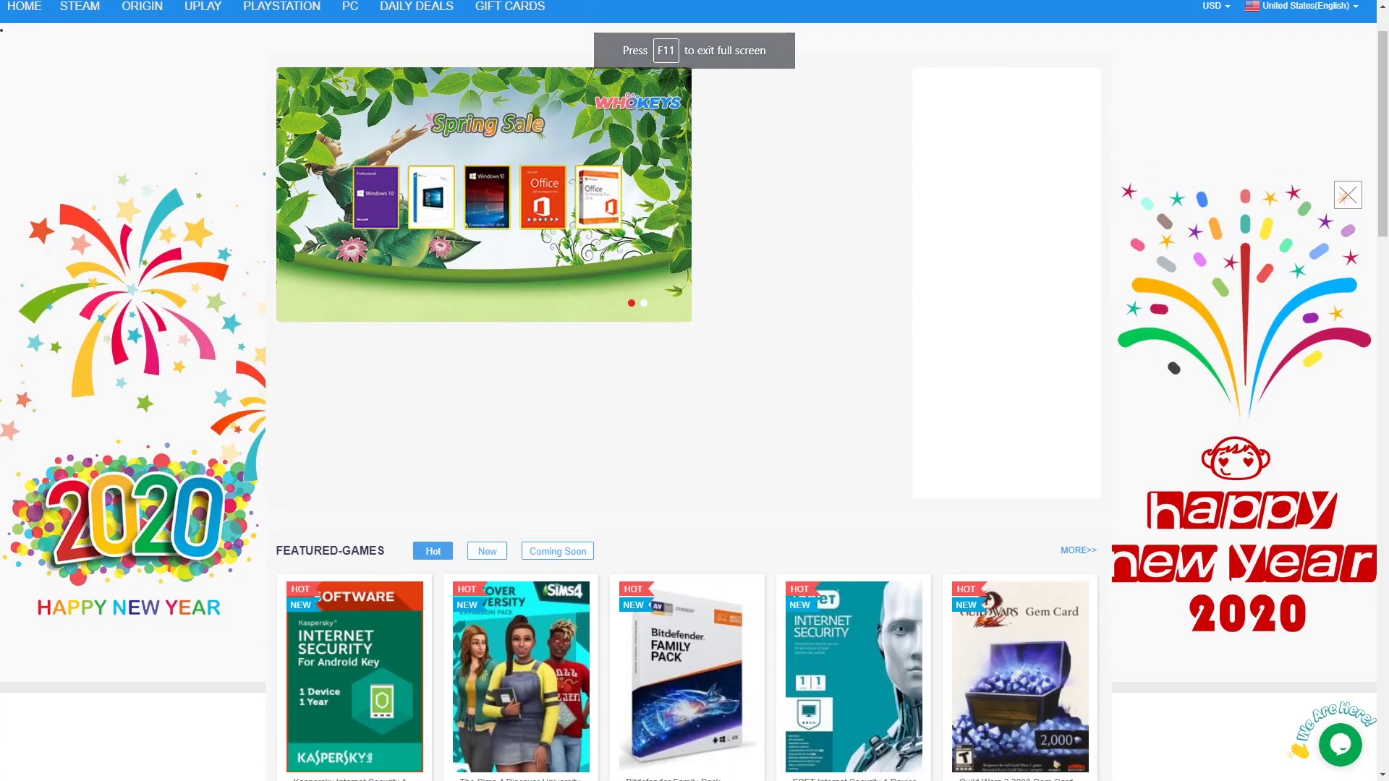
Search WhoKeys for 'windows' and open the Windows 10 Pro OEM CD-KEY GLOBAL page (USD 17.56).
scroll(694, 391, down, 8)
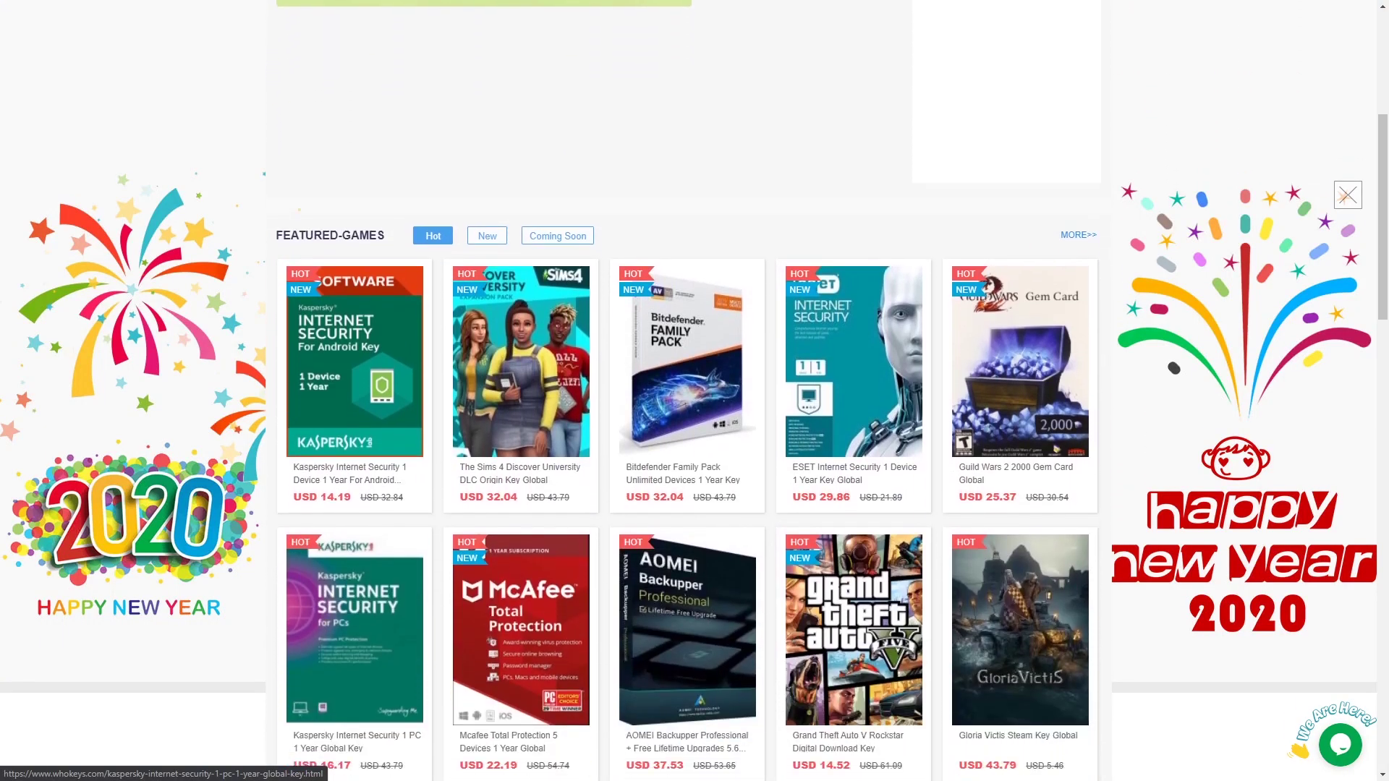
scroll(695, 391, up, 9)
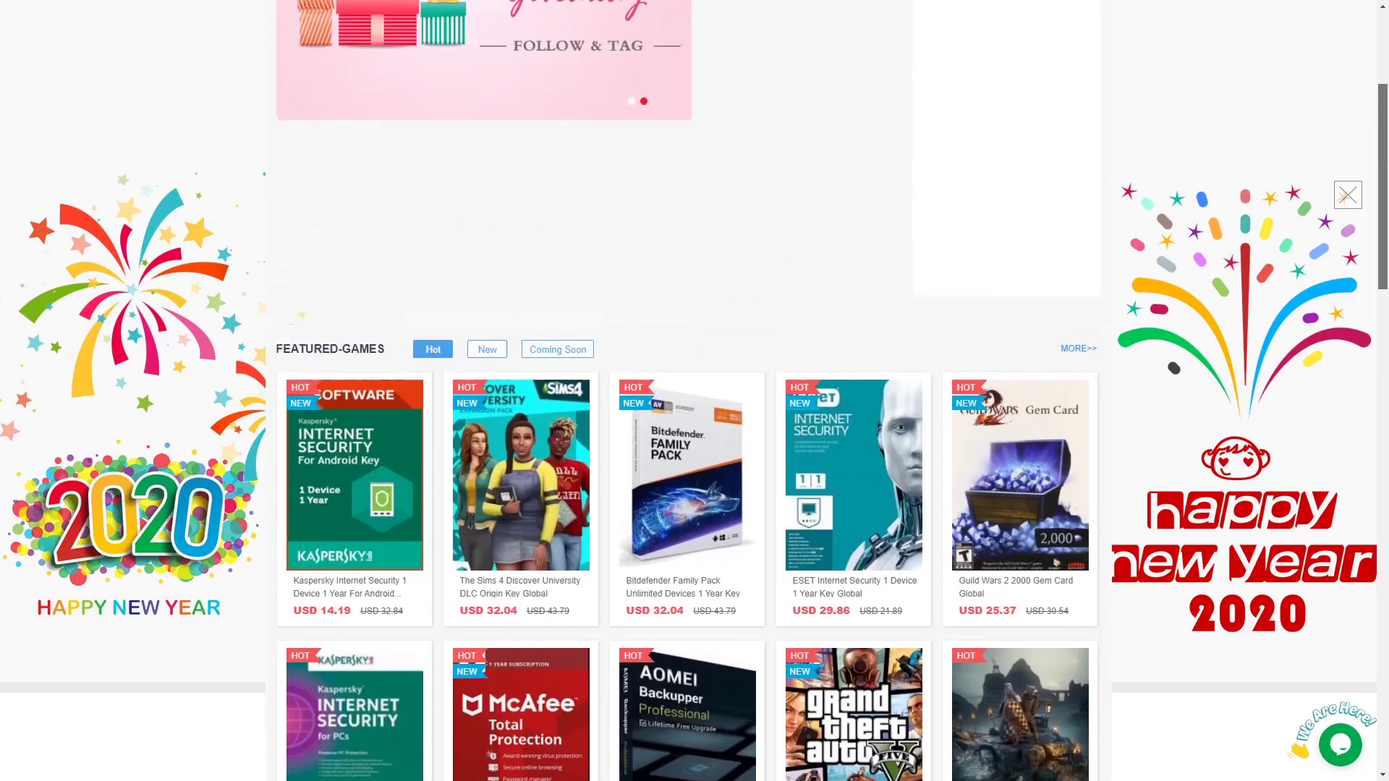
scroll(694, 391, down, 3)
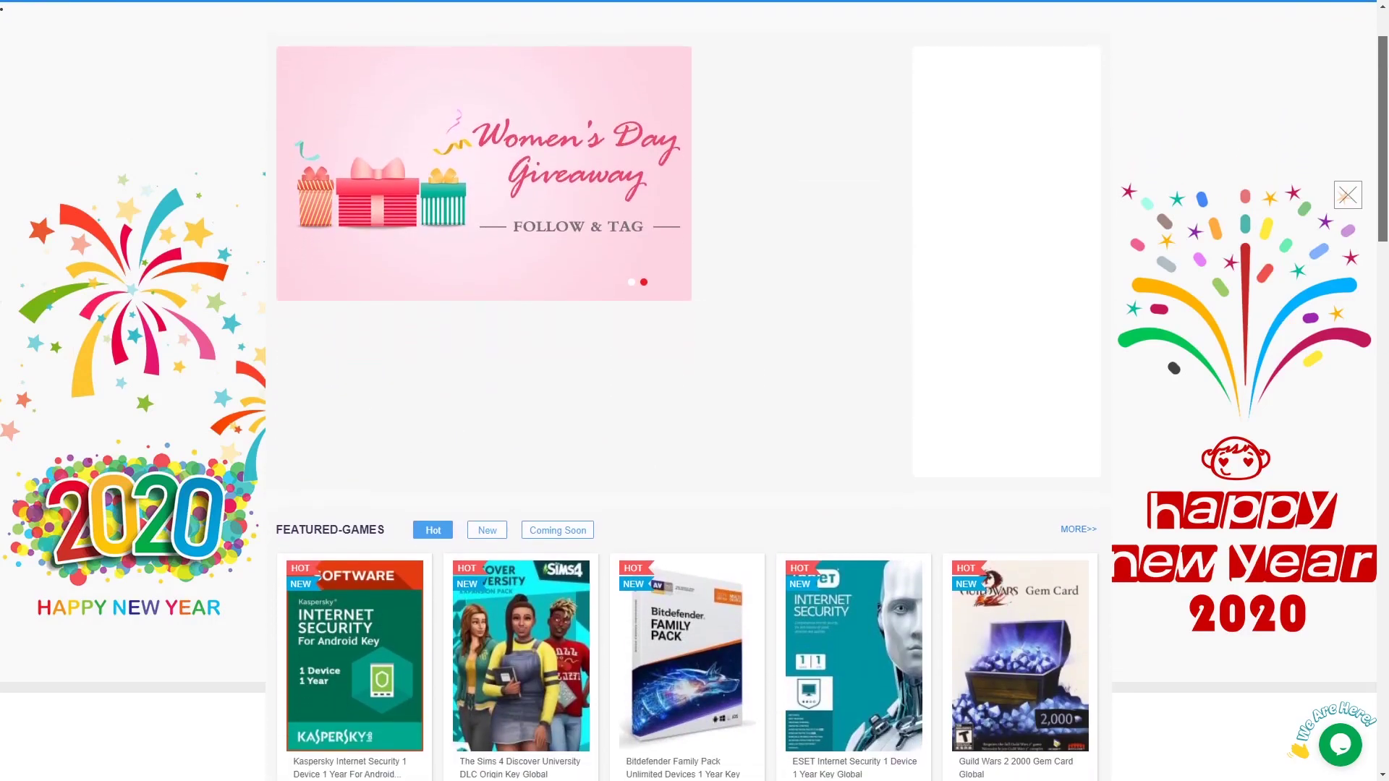
scroll(694, 390, down, 5)
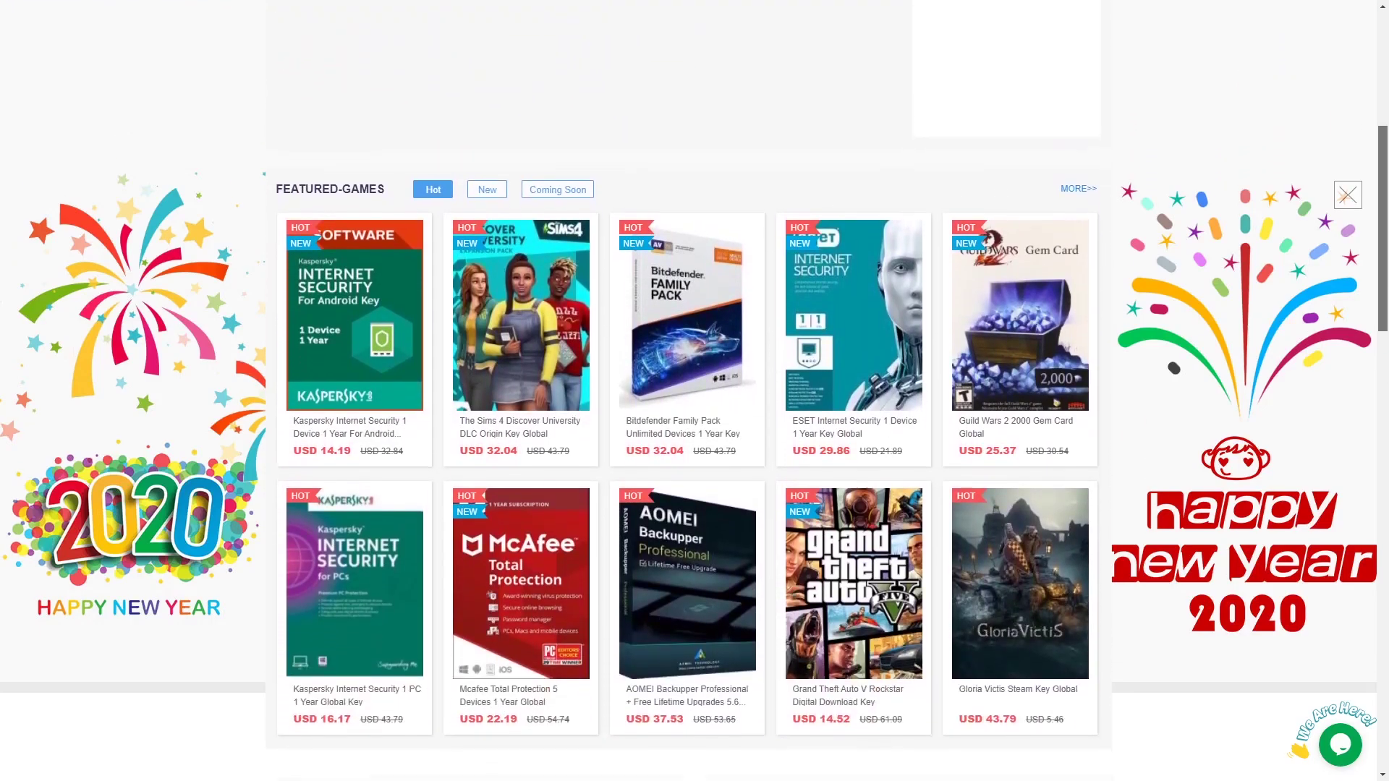
scroll(695, 391, down, 5)
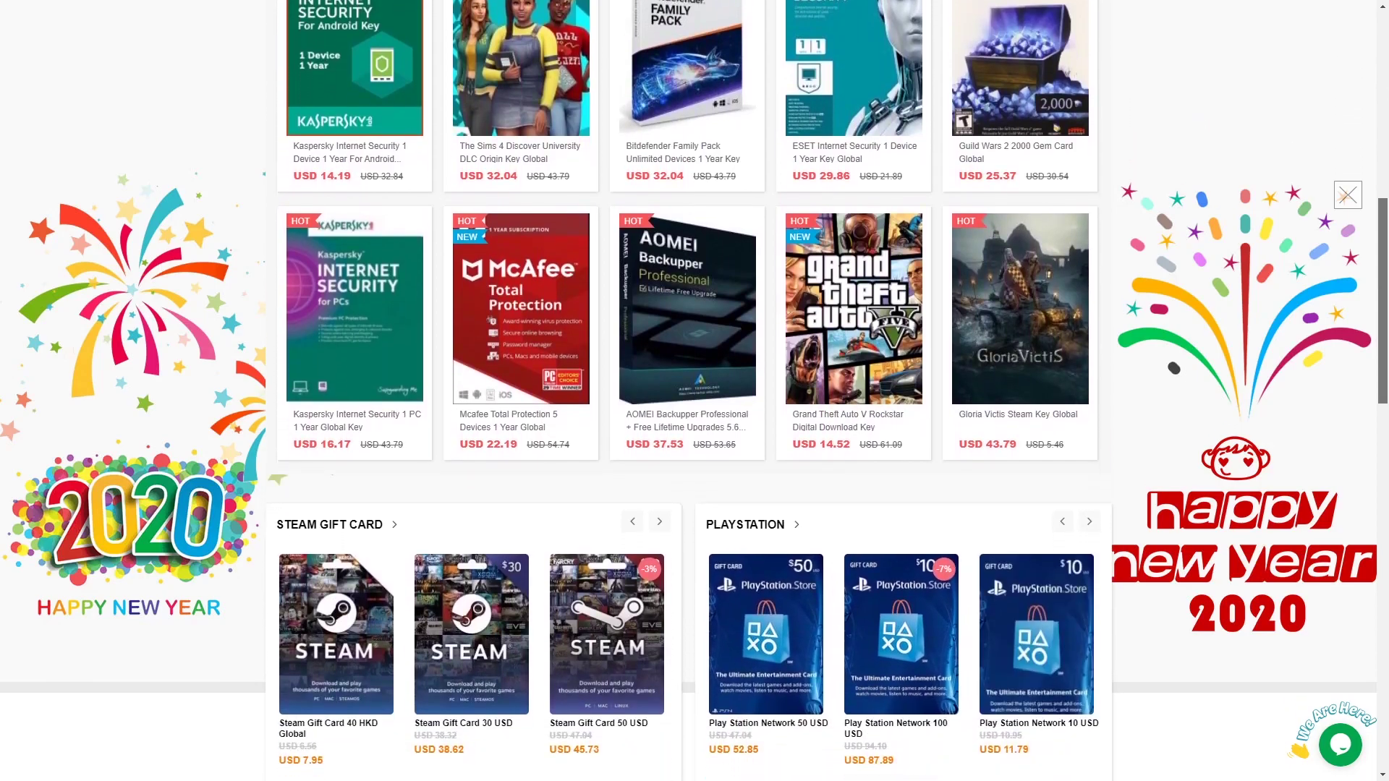
scroll(695, 390, down, 7)
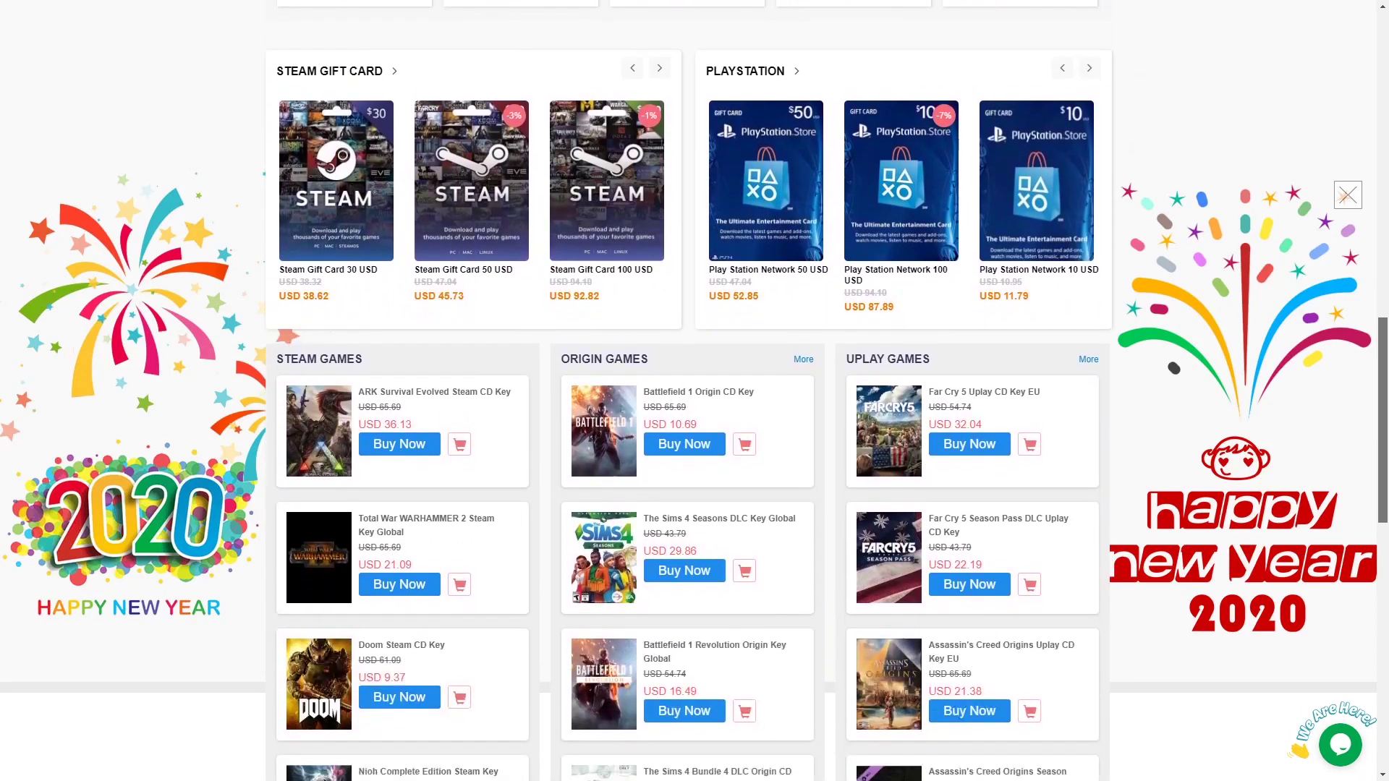
scroll(695, 391, down, 2)
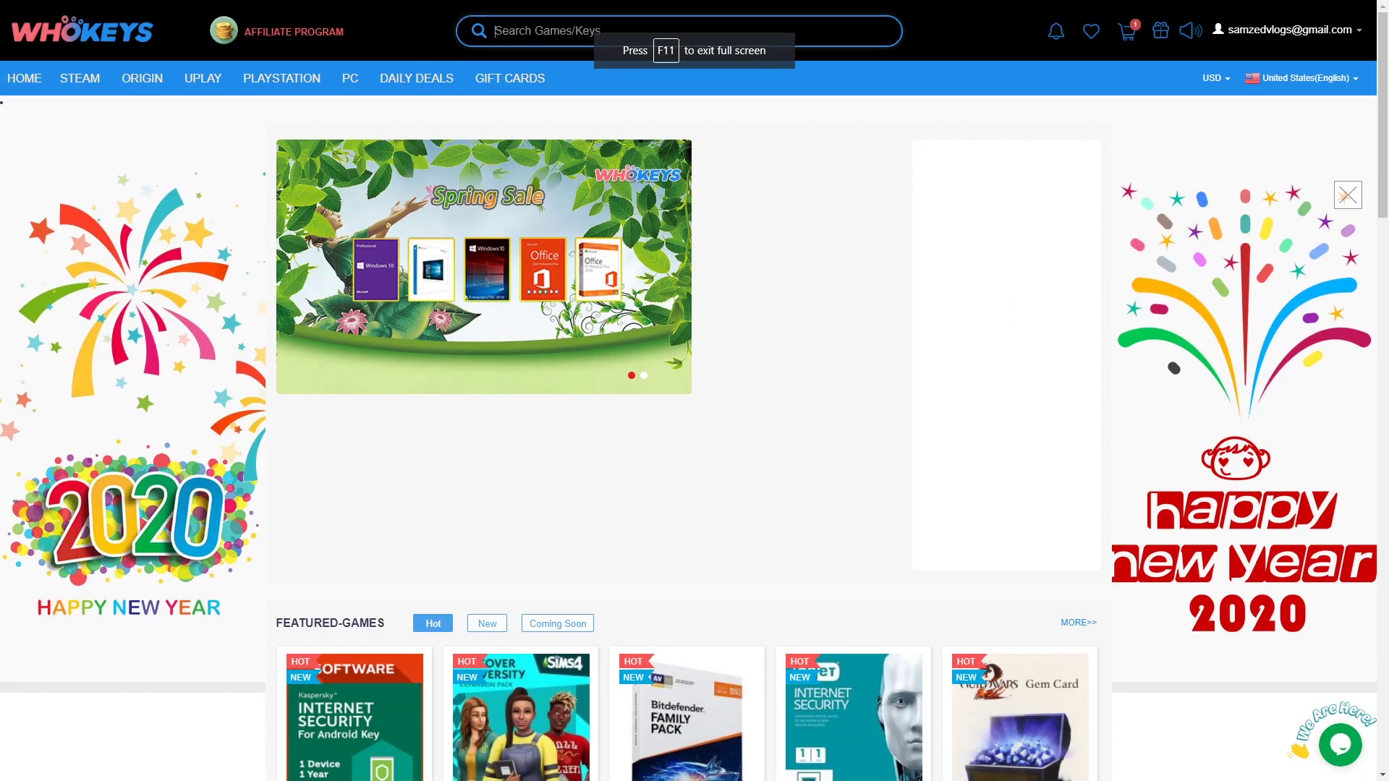
text(windows)
key(Return)
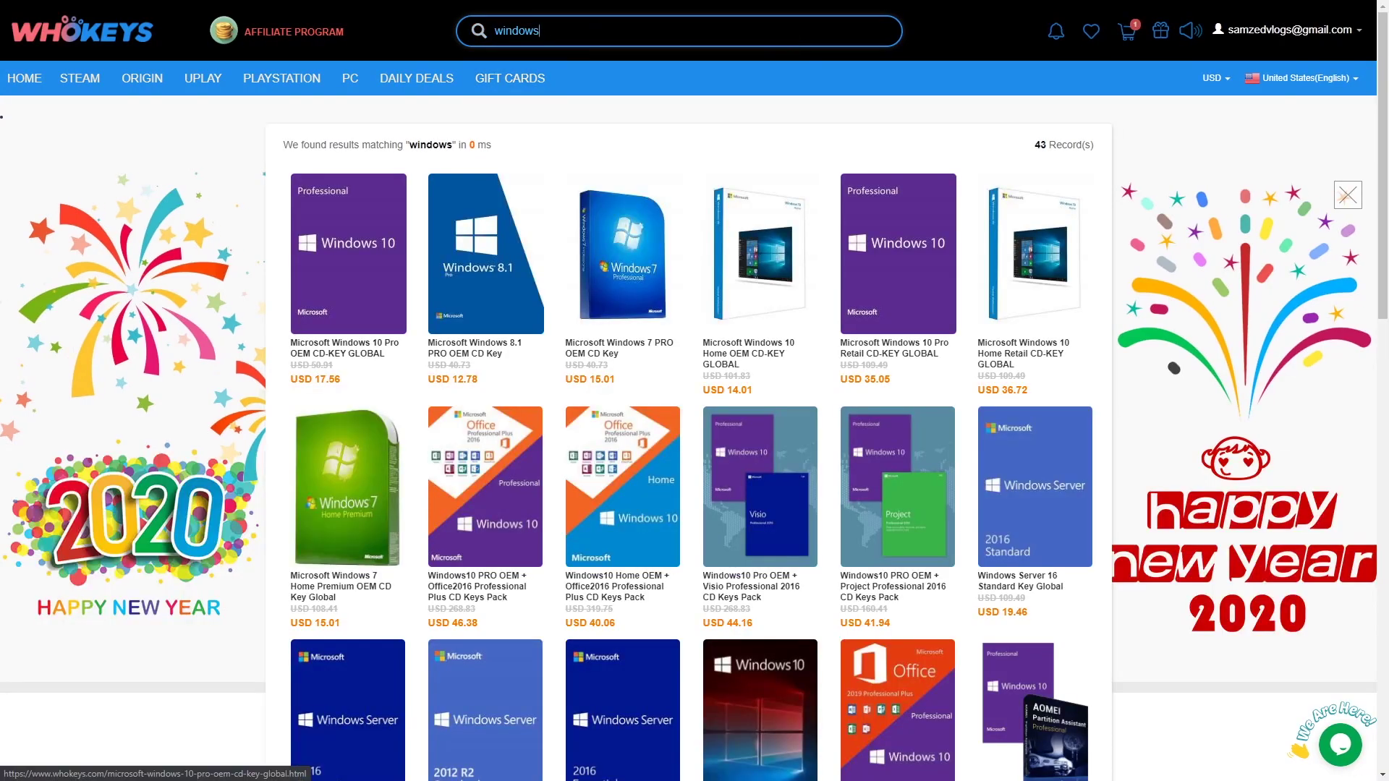
click(348, 253)
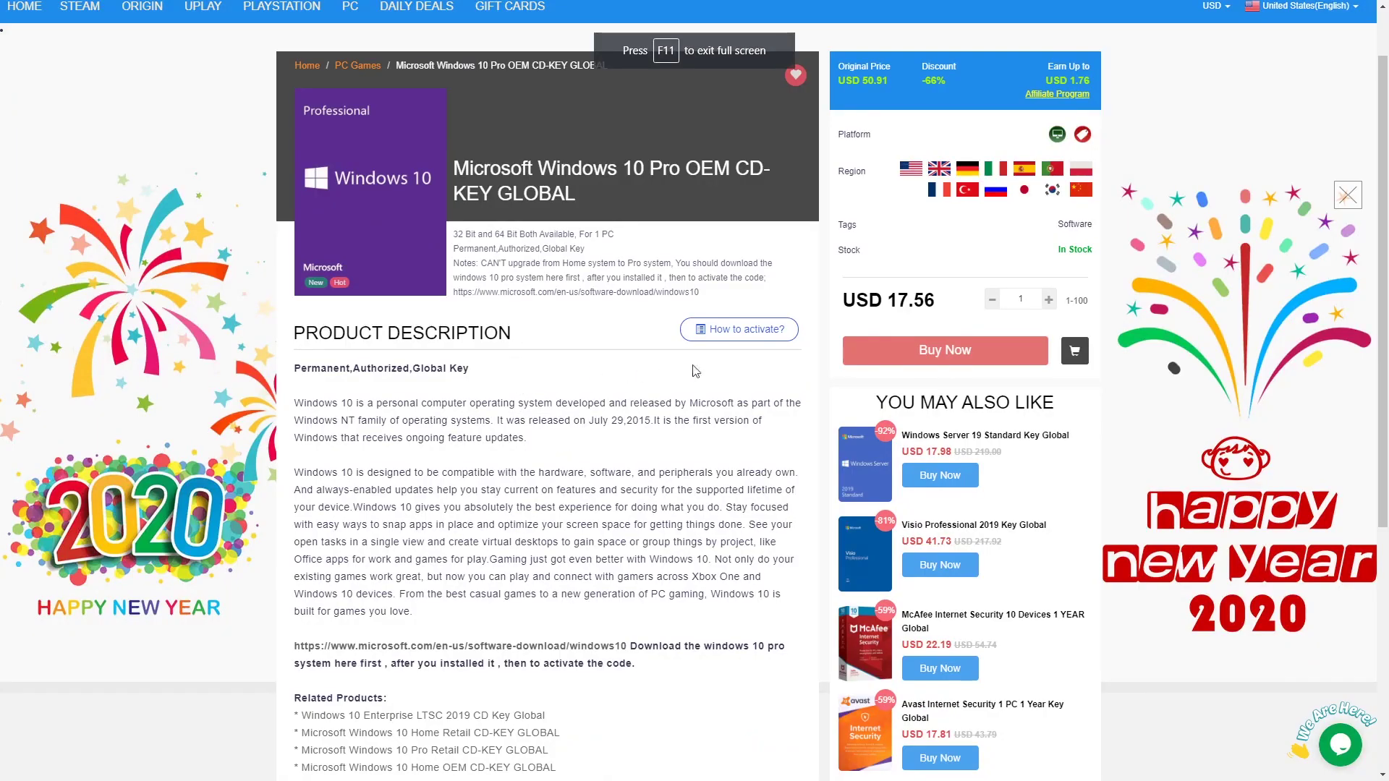
Buy the Windows 10 Pro key and apply the pasted promotion code.
click(967, 353)
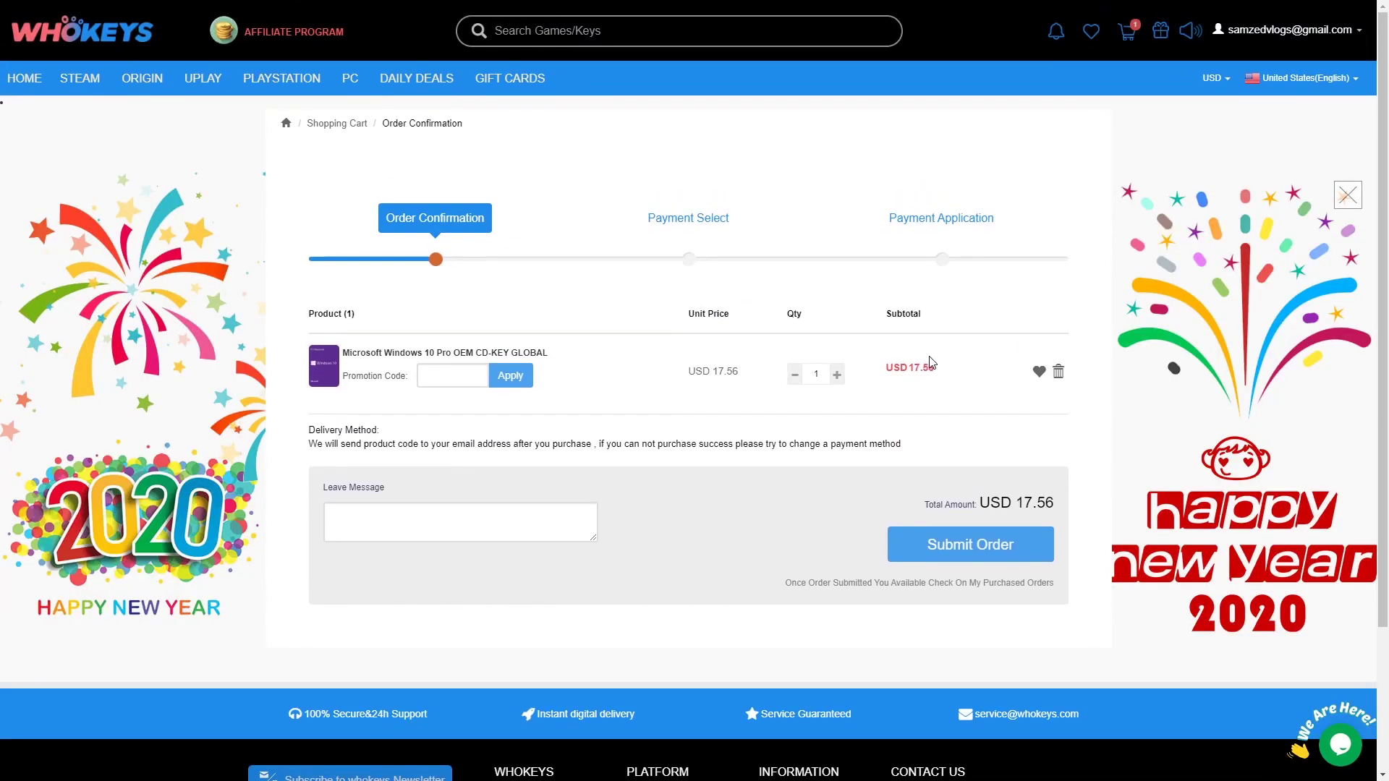
scroll(932, 362, down, 1)
click(441, 302)
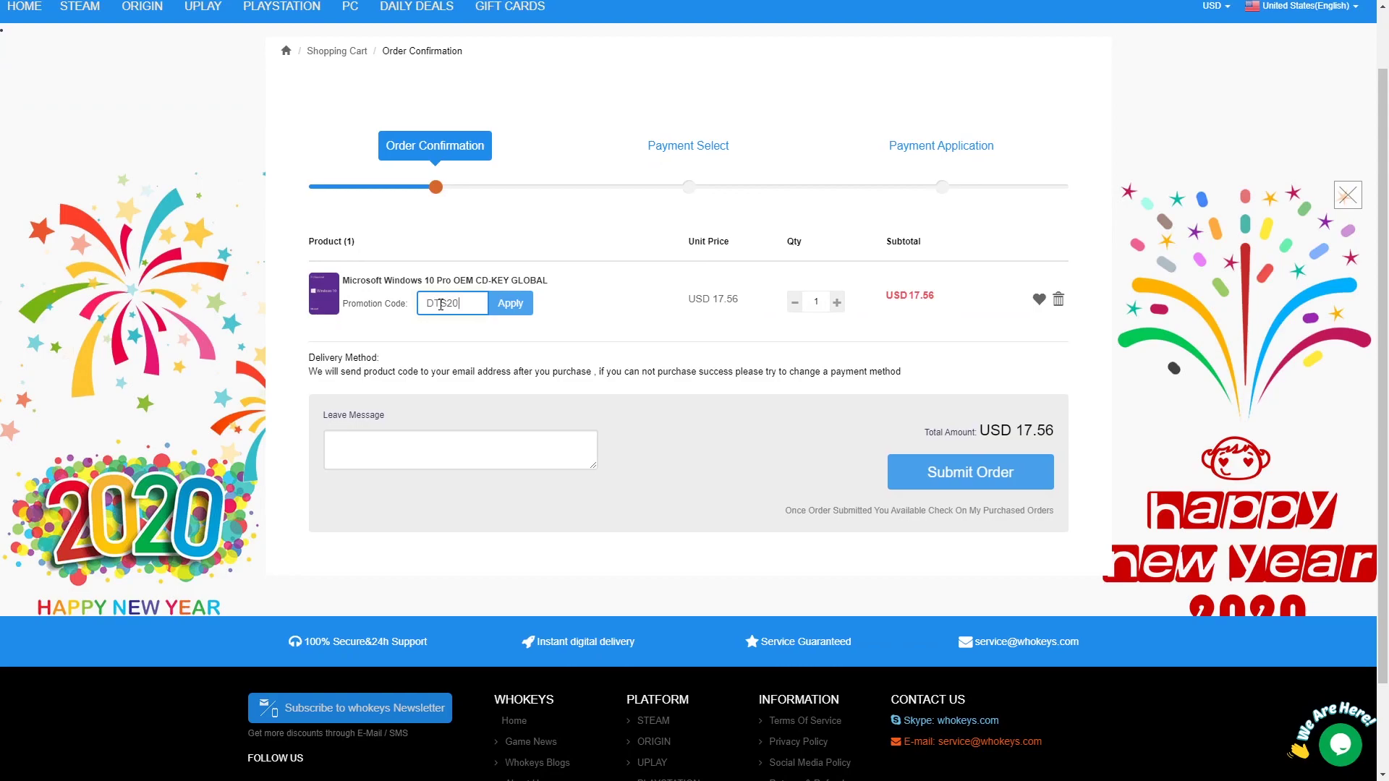
text(DTS20)
click(518, 307)
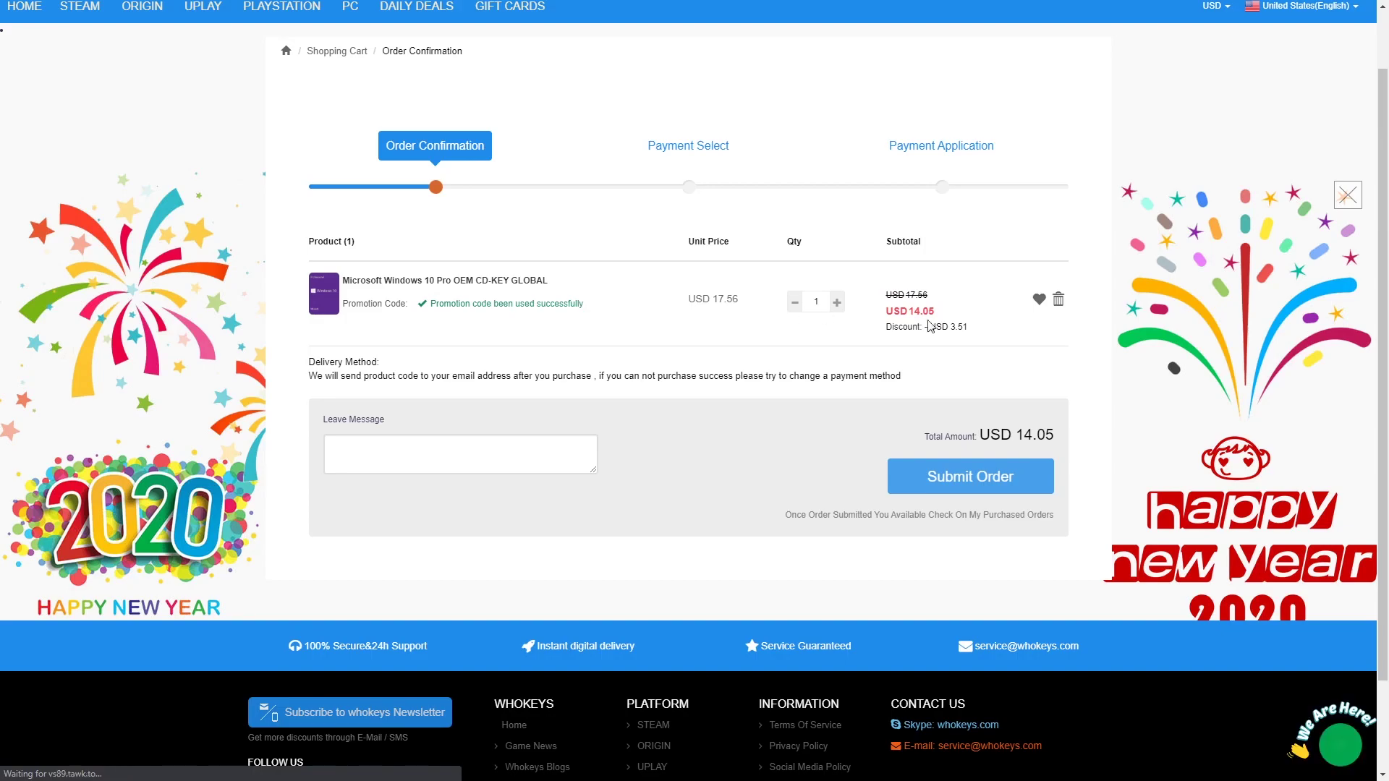
Check the USD 3.51 discount, add the message 'ayy lmao', and submit the USD 14.05 order.
drag(986, 336, 931, 331)
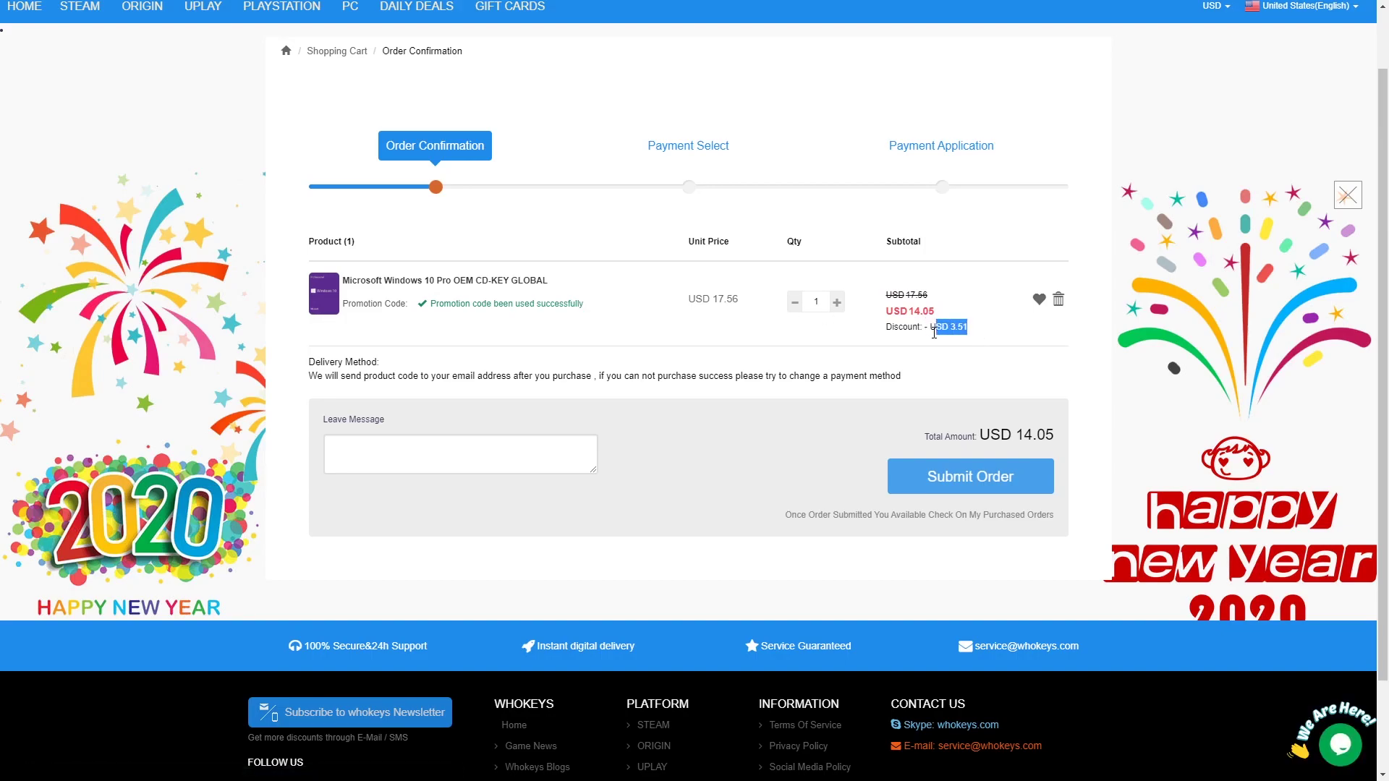
click(973, 342)
click(481, 445)
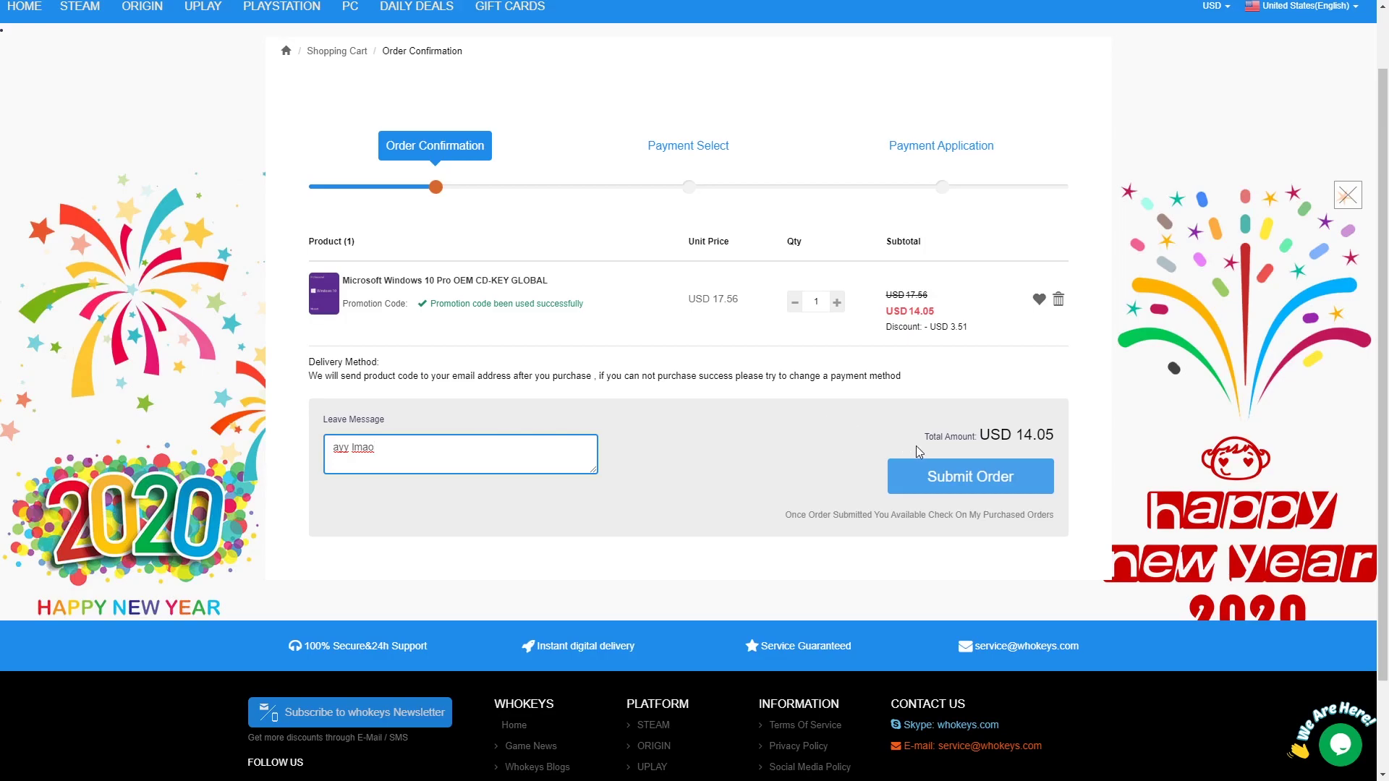
click(976, 480)
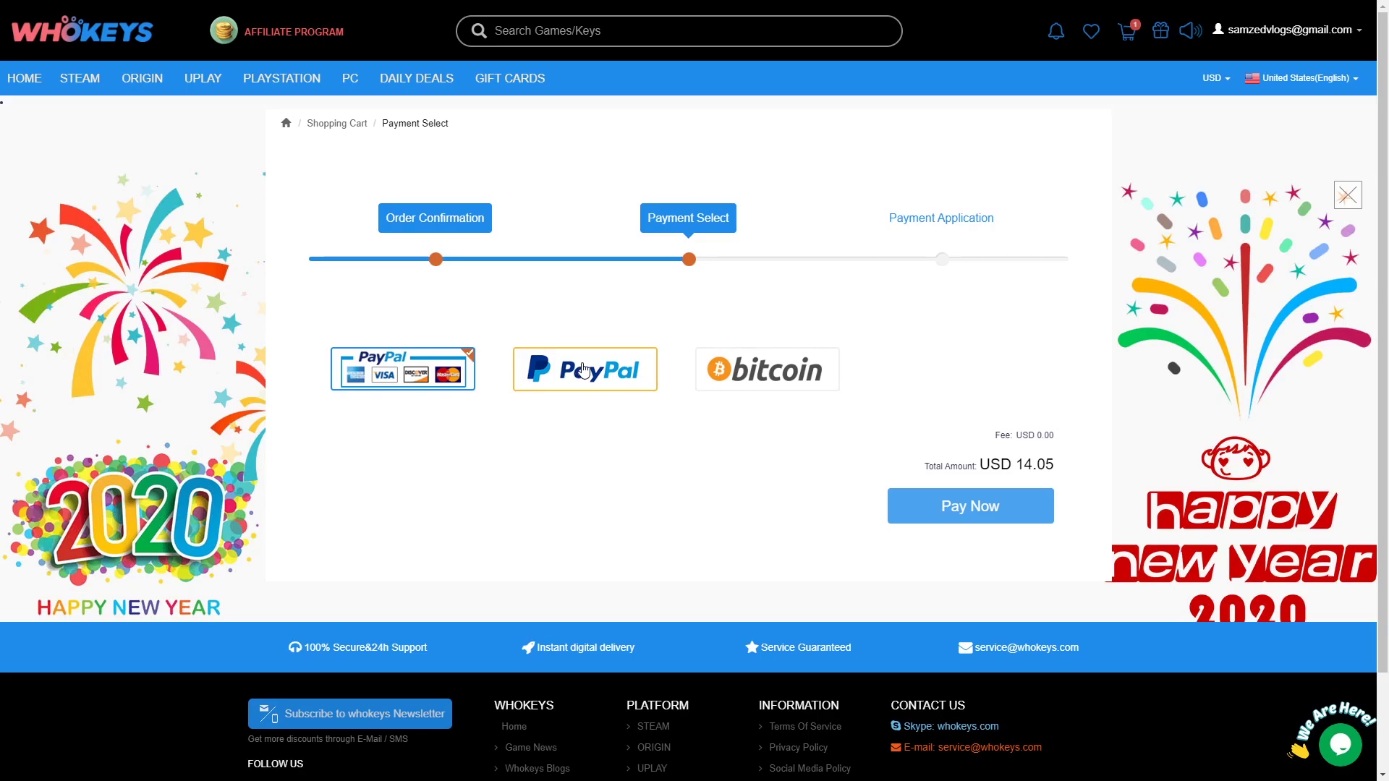
Pay for the USD 14.05 order using PayPal.
mouse_move(714, 381)
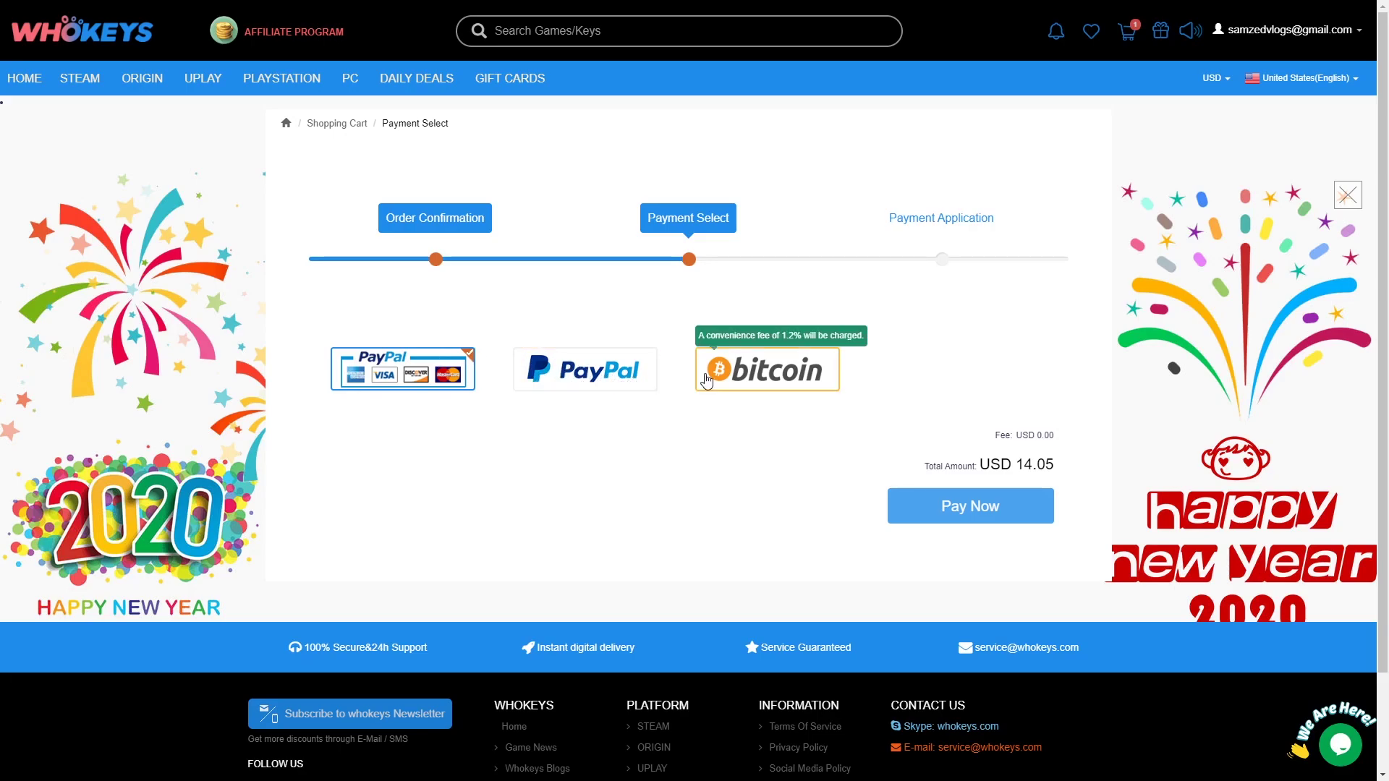
click(647, 382)
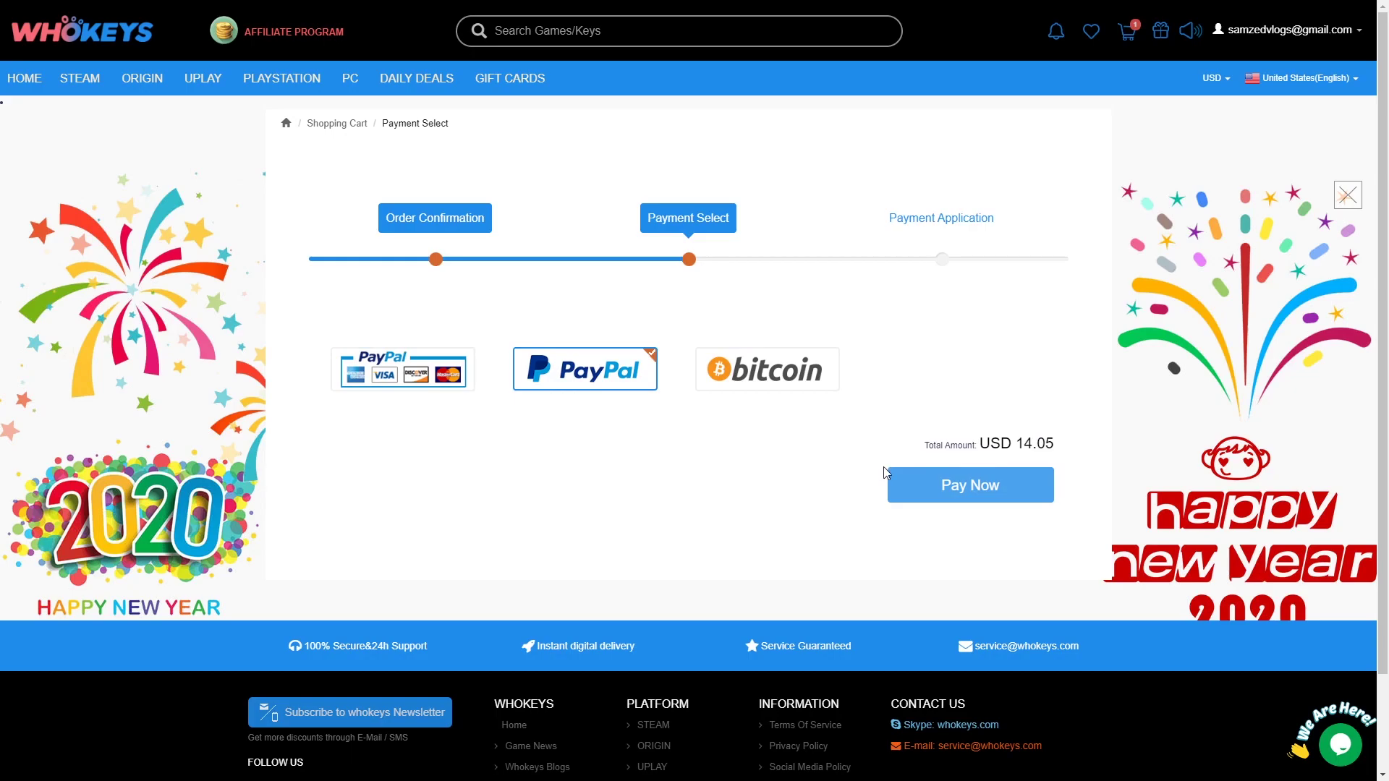
click(955, 485)
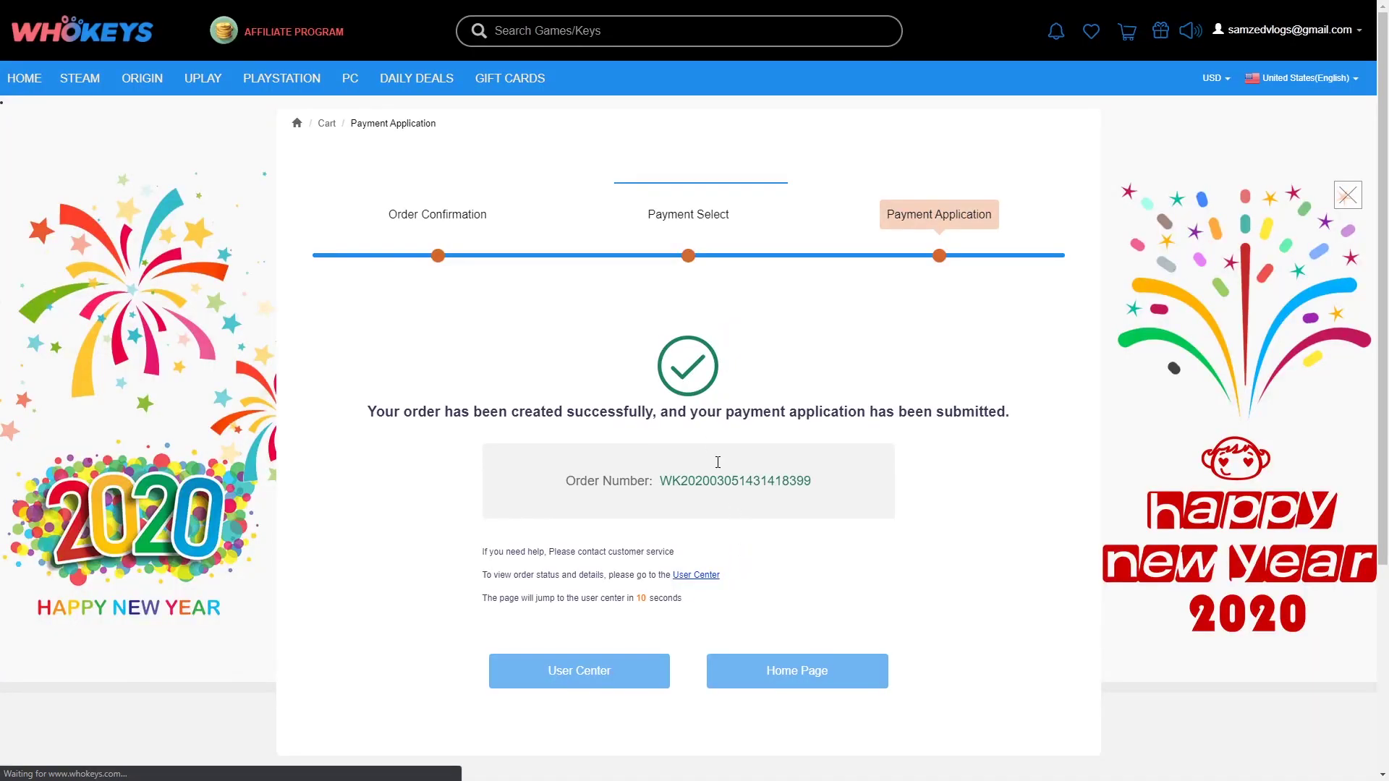
Scroll down and back up the order's payment confirmation page.
scroll(889, 455, down, 1)
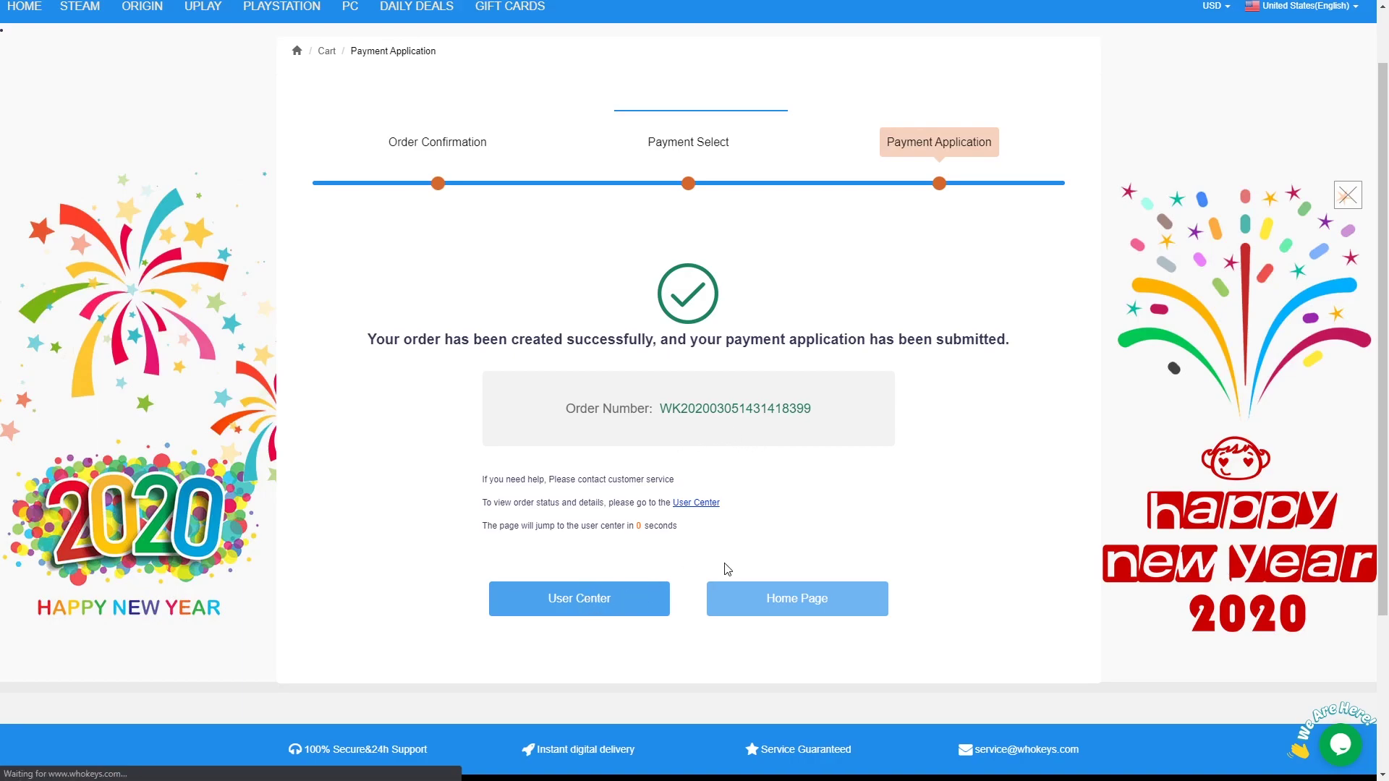
scroll(775, 598, up, 1)
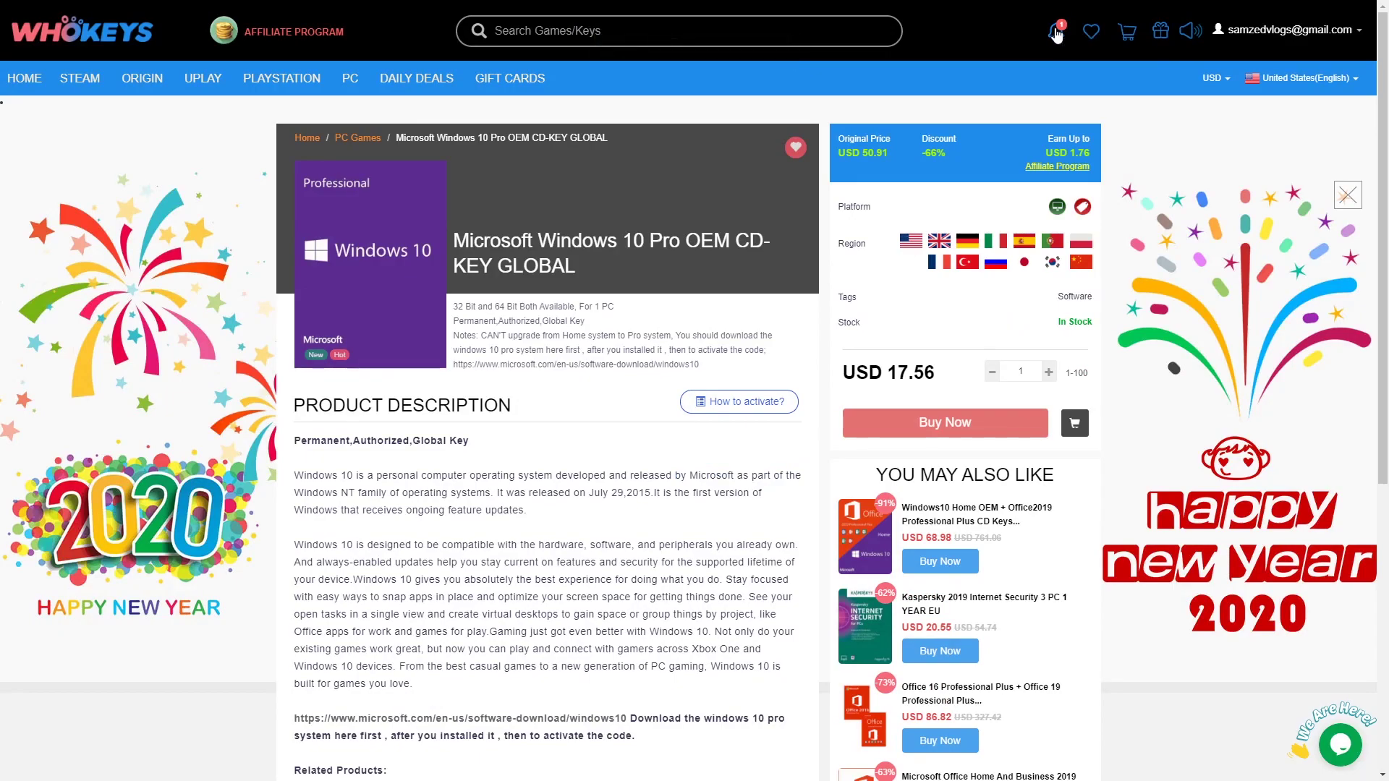
In My Purchased Orders, view the Windows 10 Pro order's key and select the key text.
click(1056, 34)
click(1010, 127)
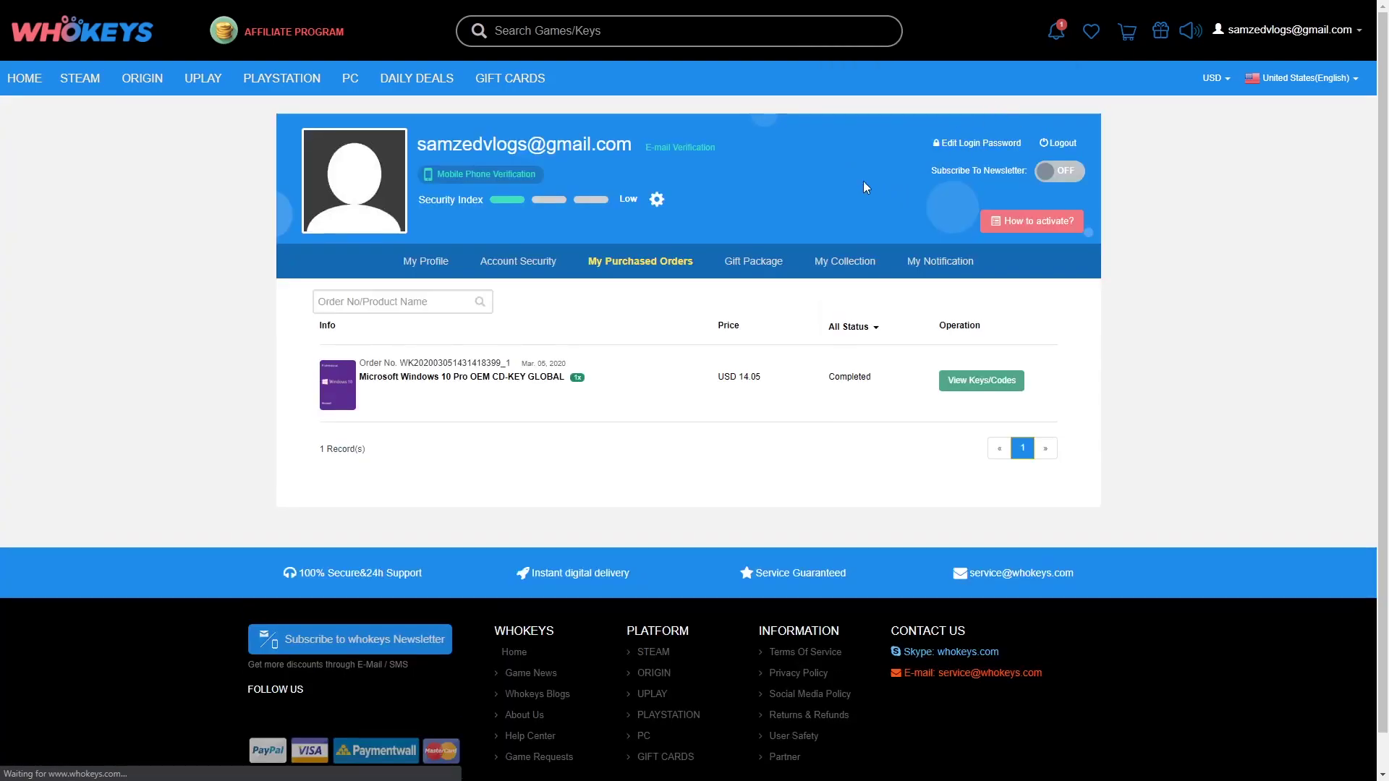
scroll(710, 262, down, 1)
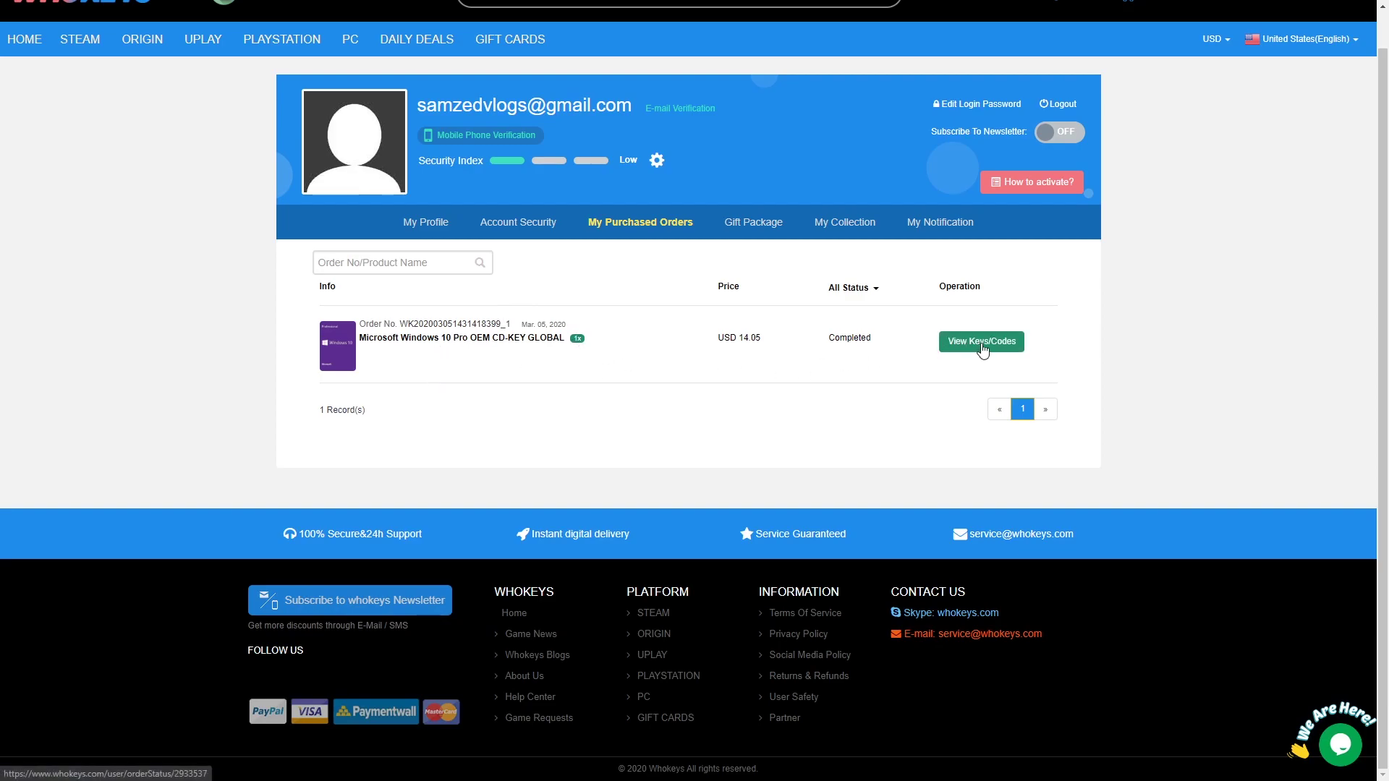
click(982, 341)
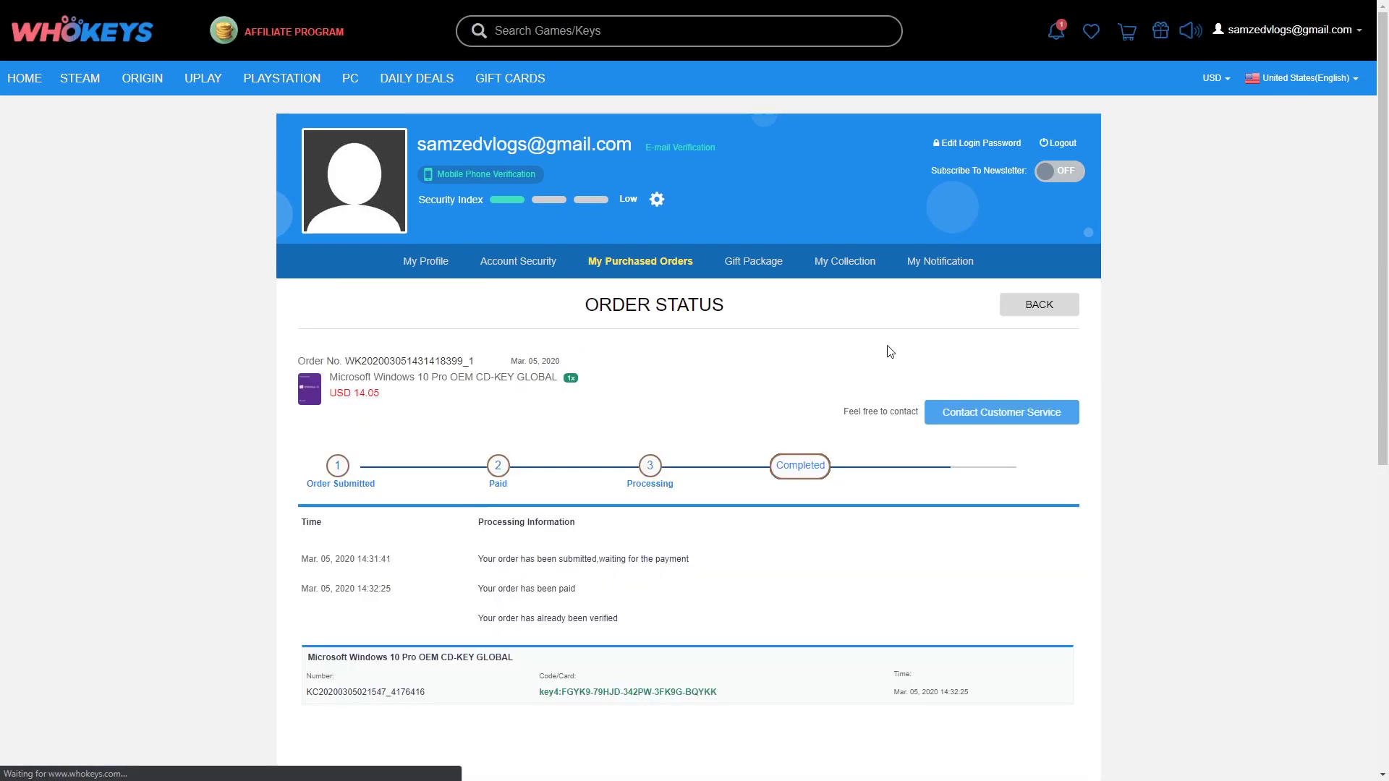
scroll(663, 345, up, 1)
scroll(663, 346, down, 3)
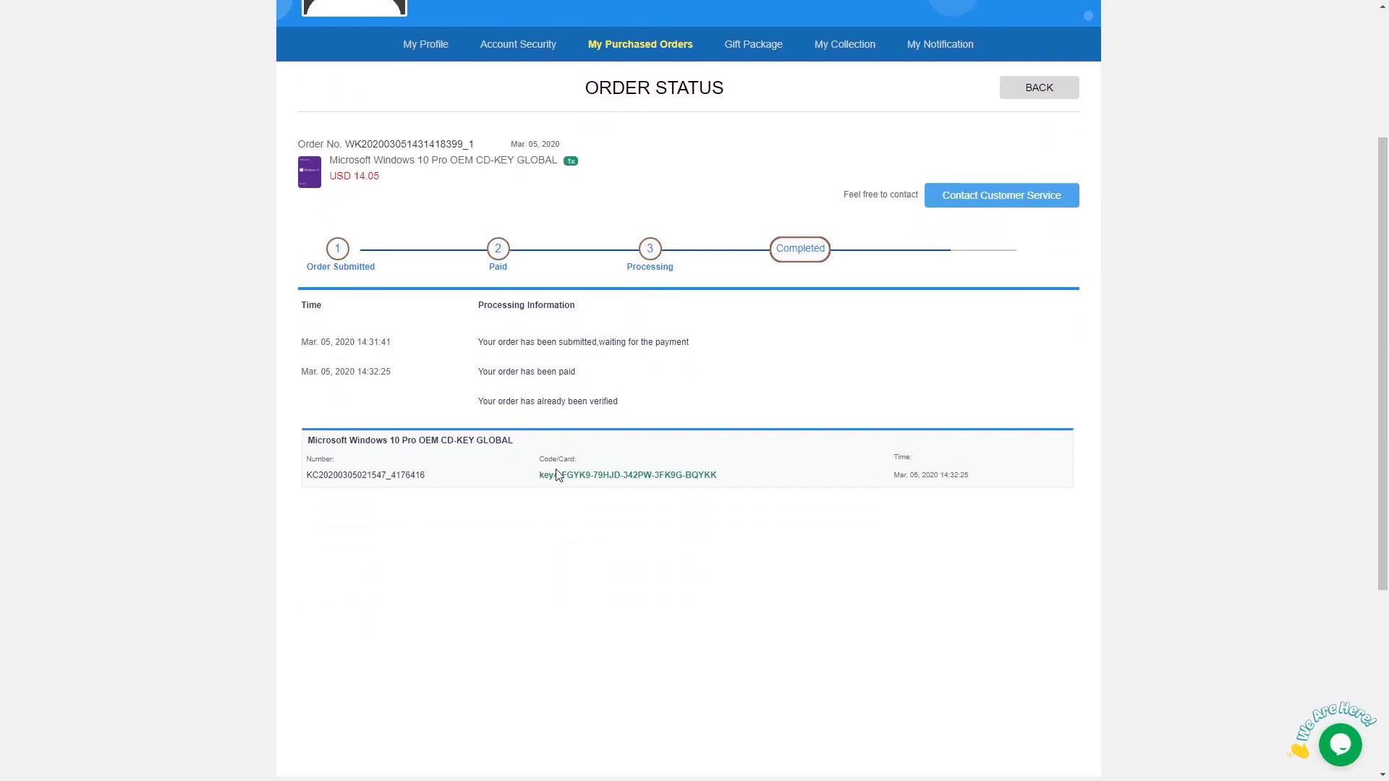
drag(540, 477, 571, 473)
key(ctrl+c)
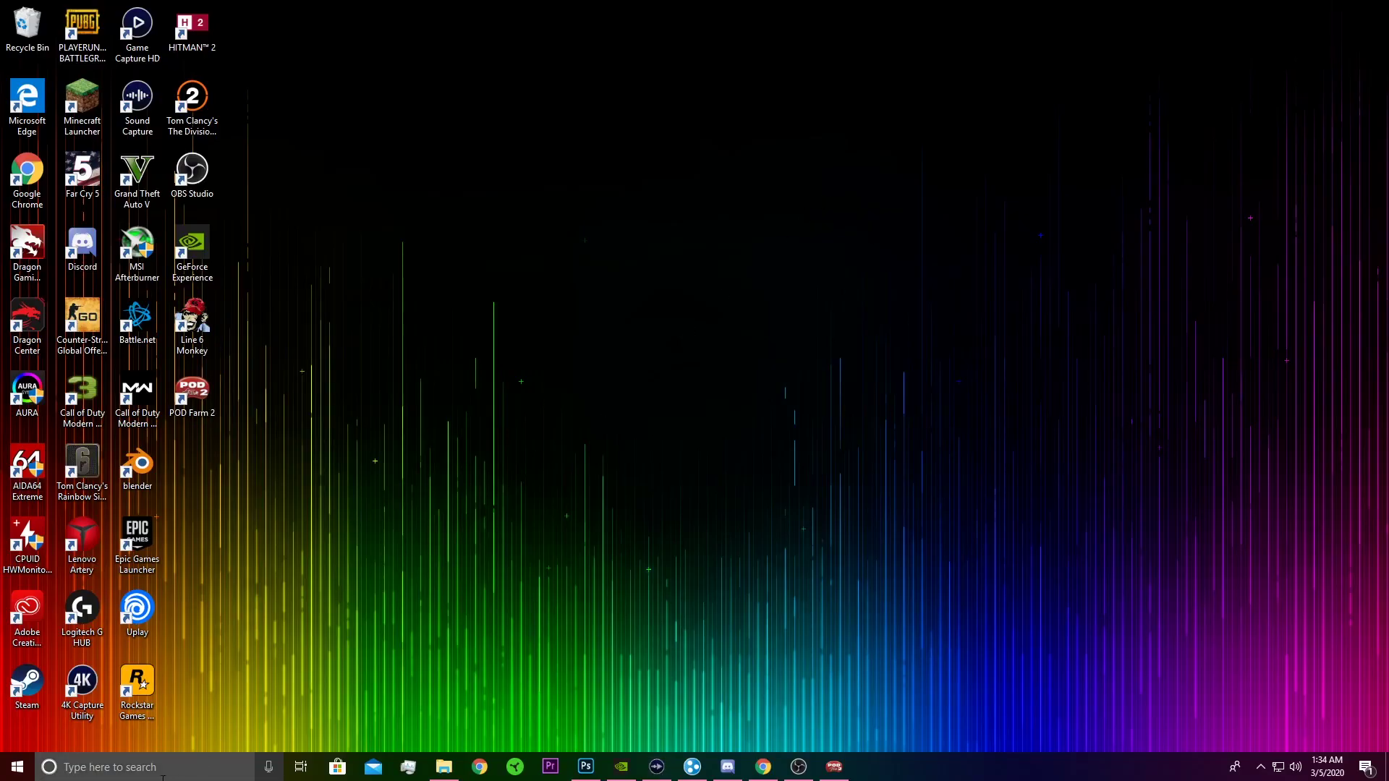
Open Activation settings via 'activ' search, paste the purchased key into Change product key, and submit.
click(203, 767)
text(activ)
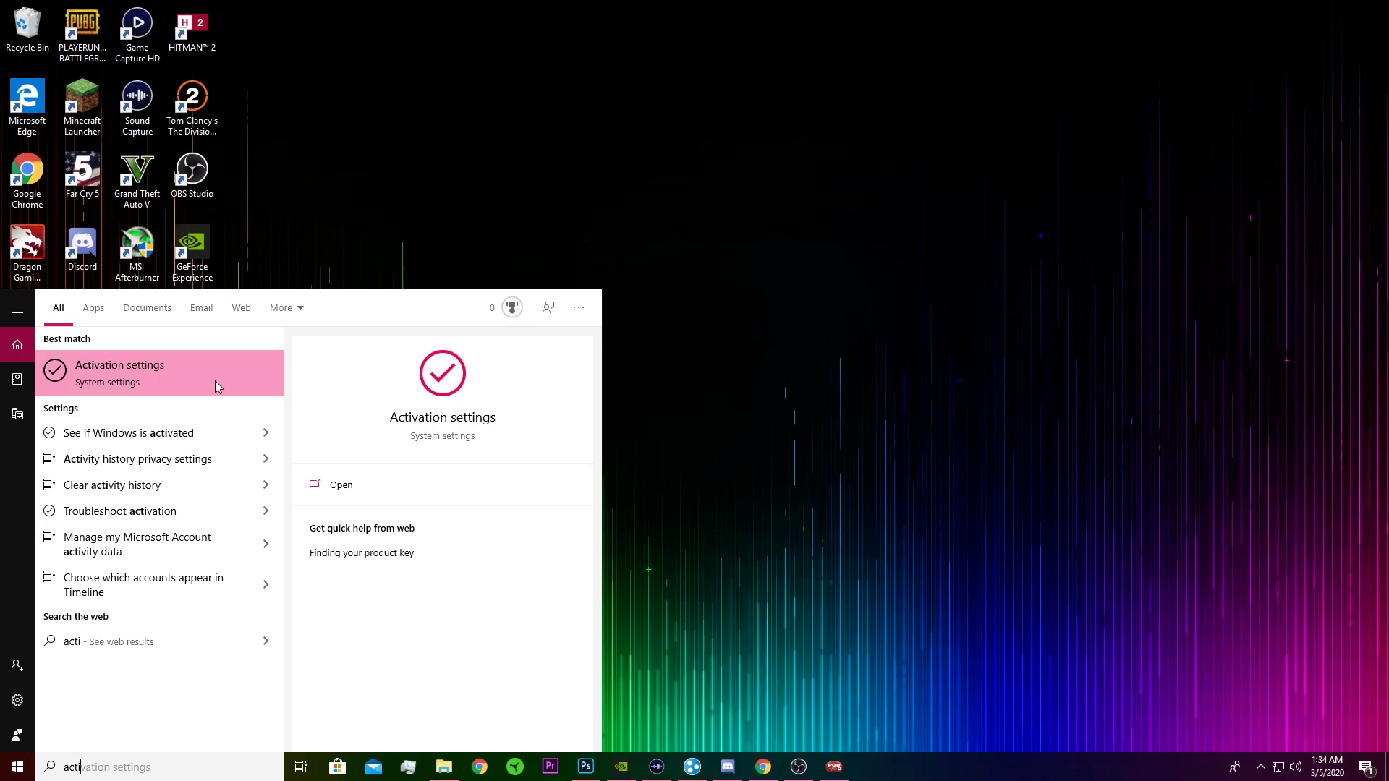
click(215, 381)
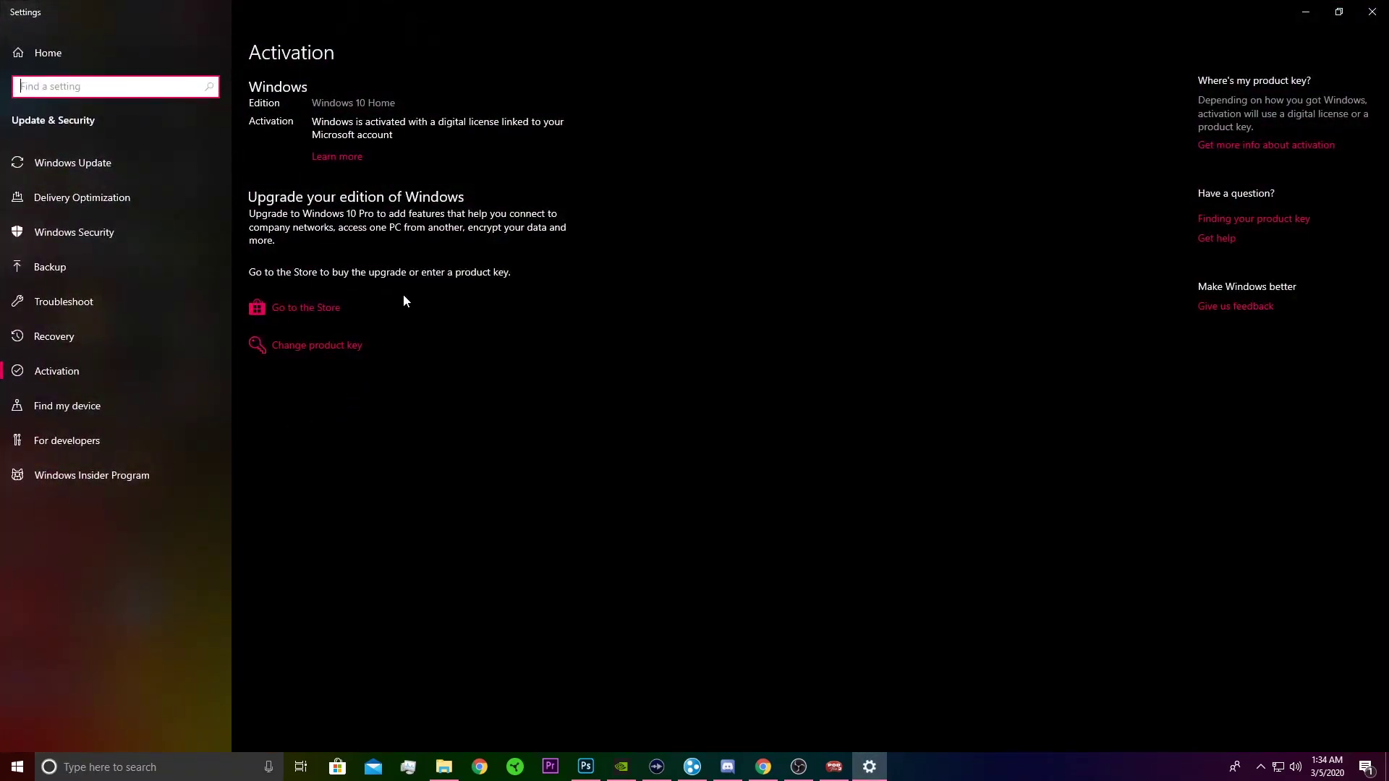
click(318, 345)
key(ctrl+v)
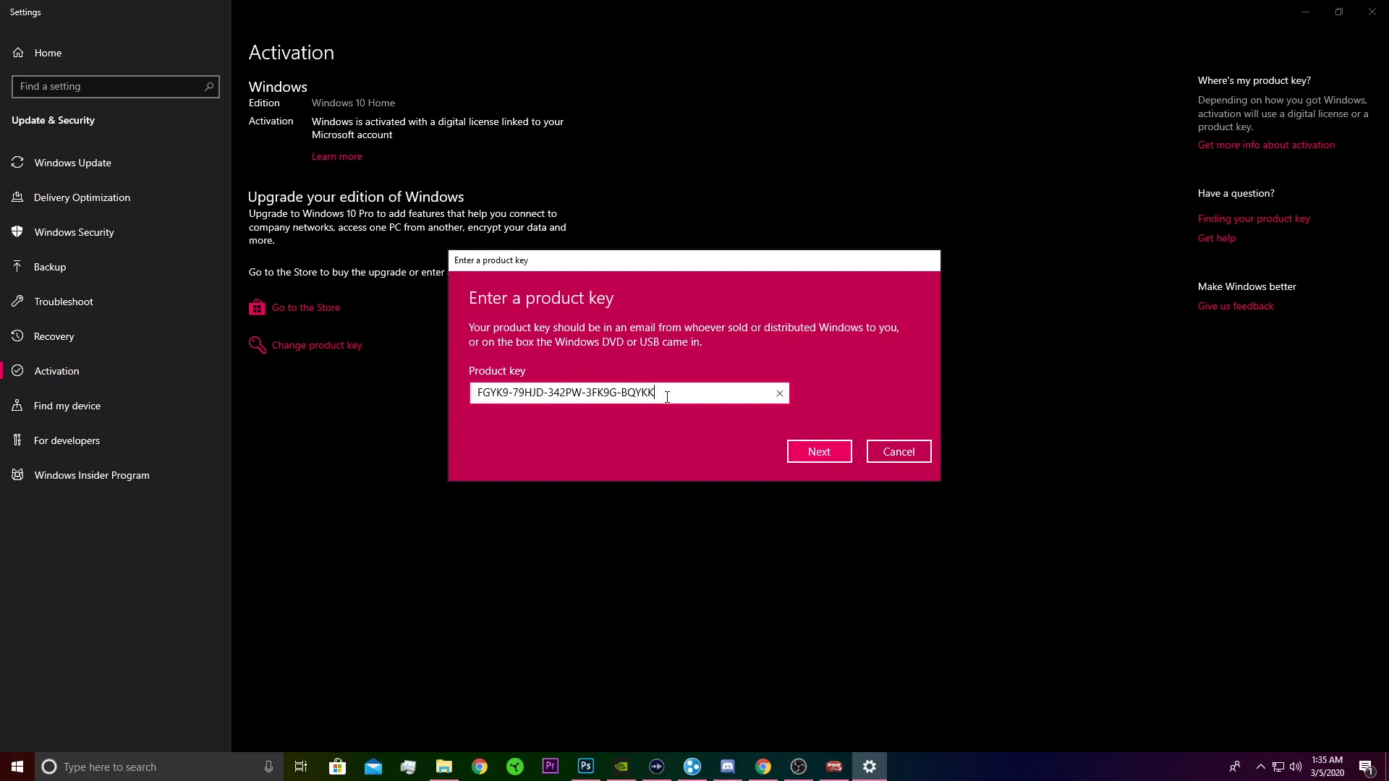
click(832, 451)
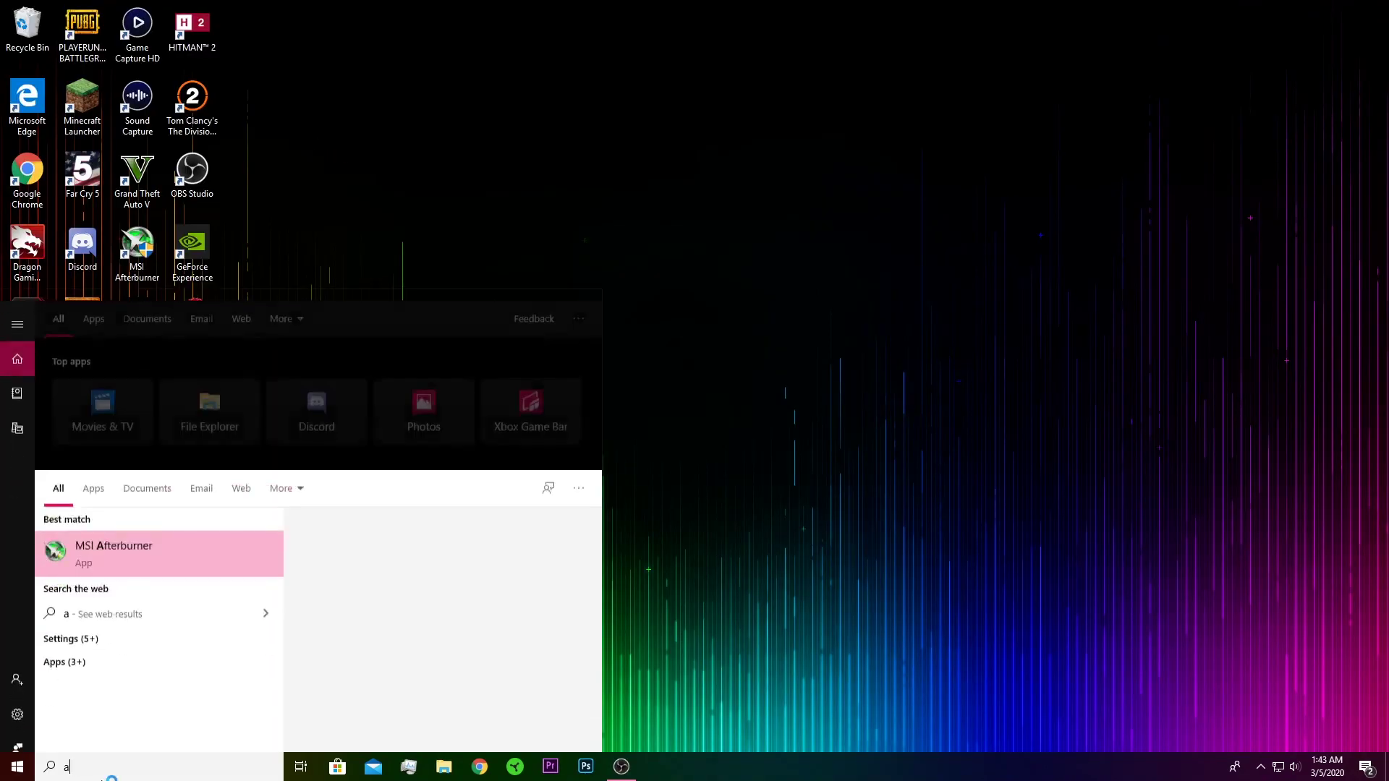
Minimize Discord and close the Settings window showing Windows 10 Enterprise not activated.
text(ct)
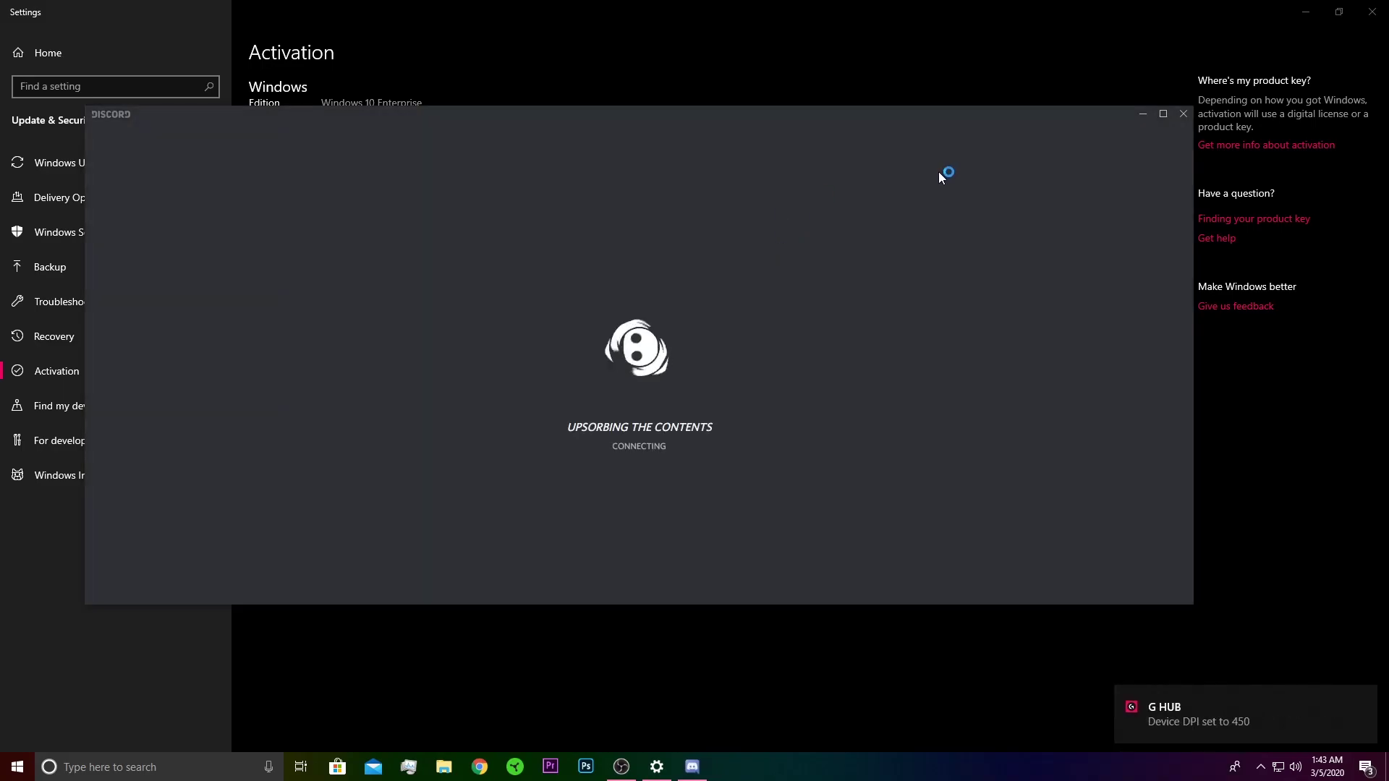
click(1143, 115)
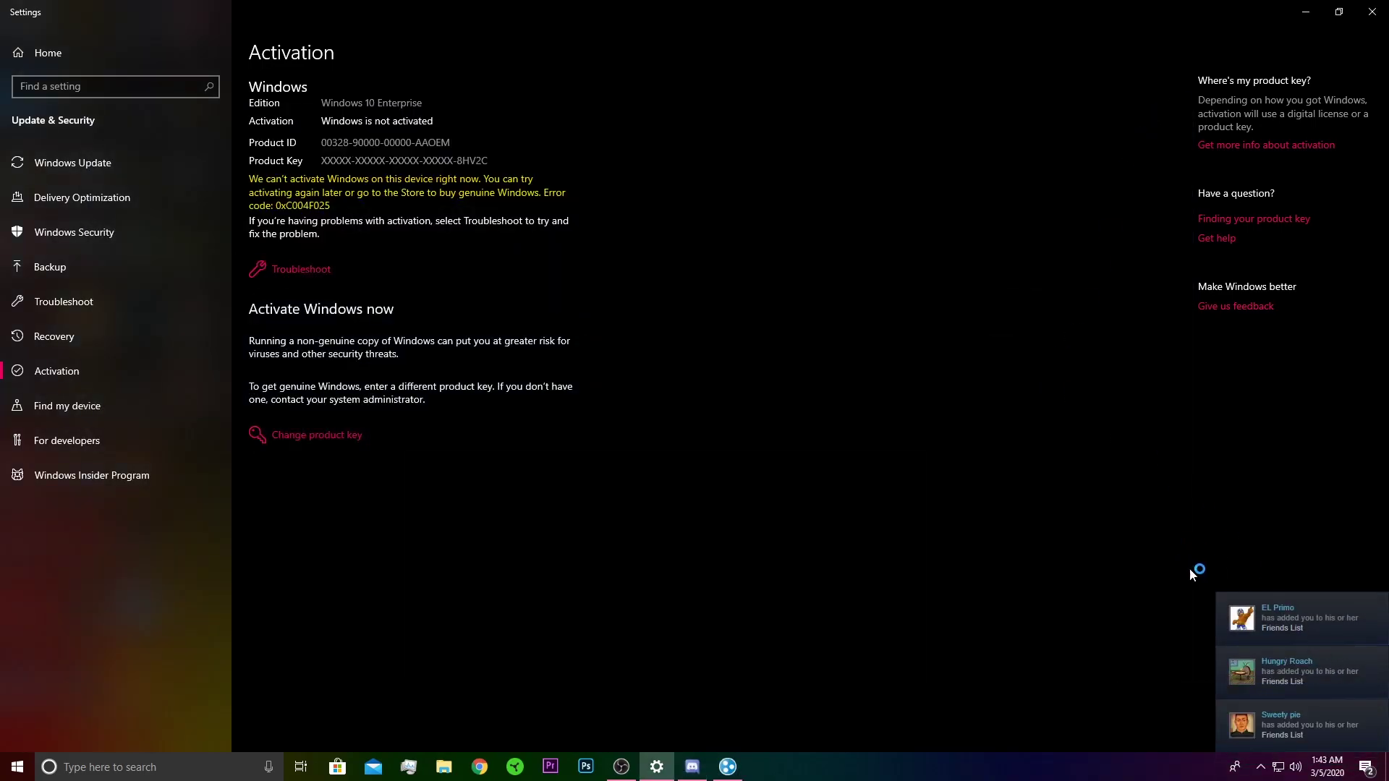
mouse_move(697, 15)
mouse_down()
mouse_move(695, 273)
mouse_move(719, 4)
mouse_up()
click(1373, 12)
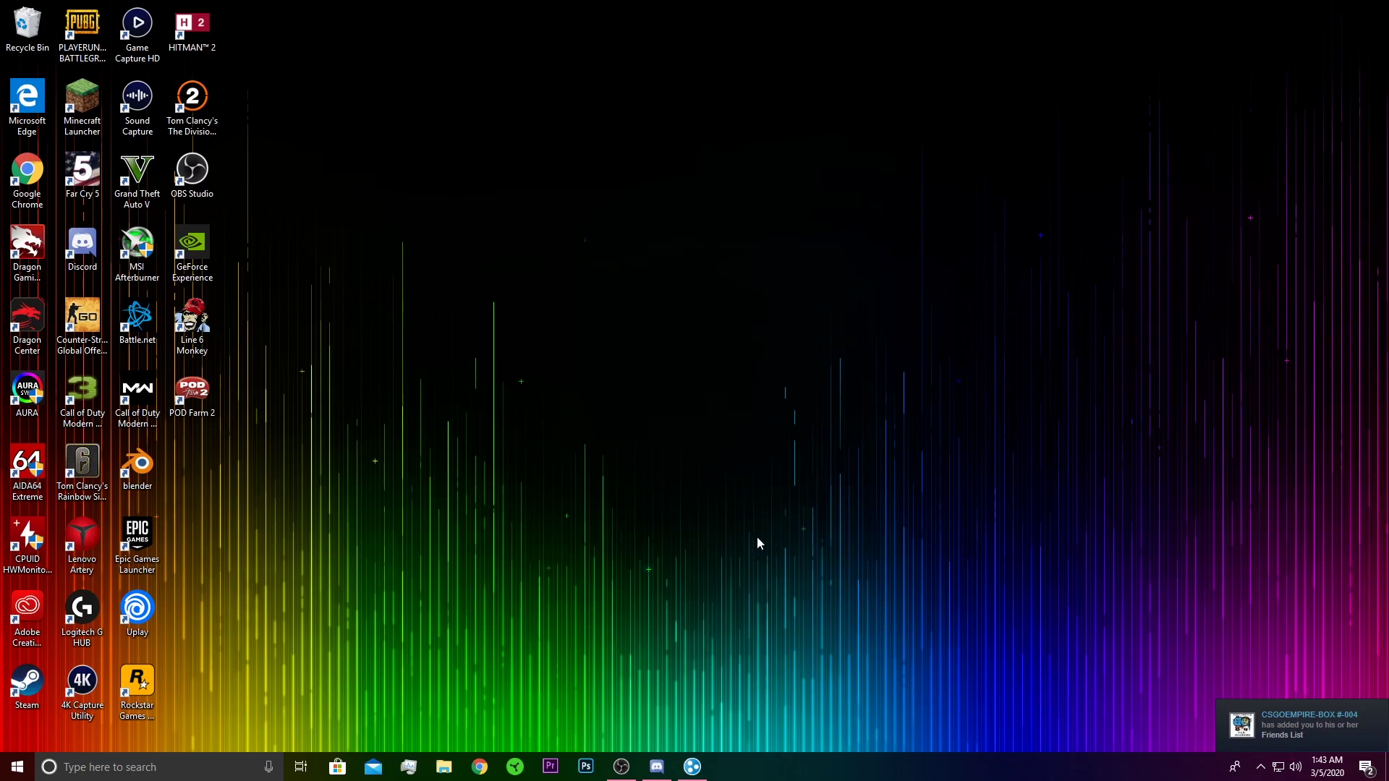
Reopen Activation settings by searching 'ac' and confirm activating Windows.
click(182, 767)
text(ac)
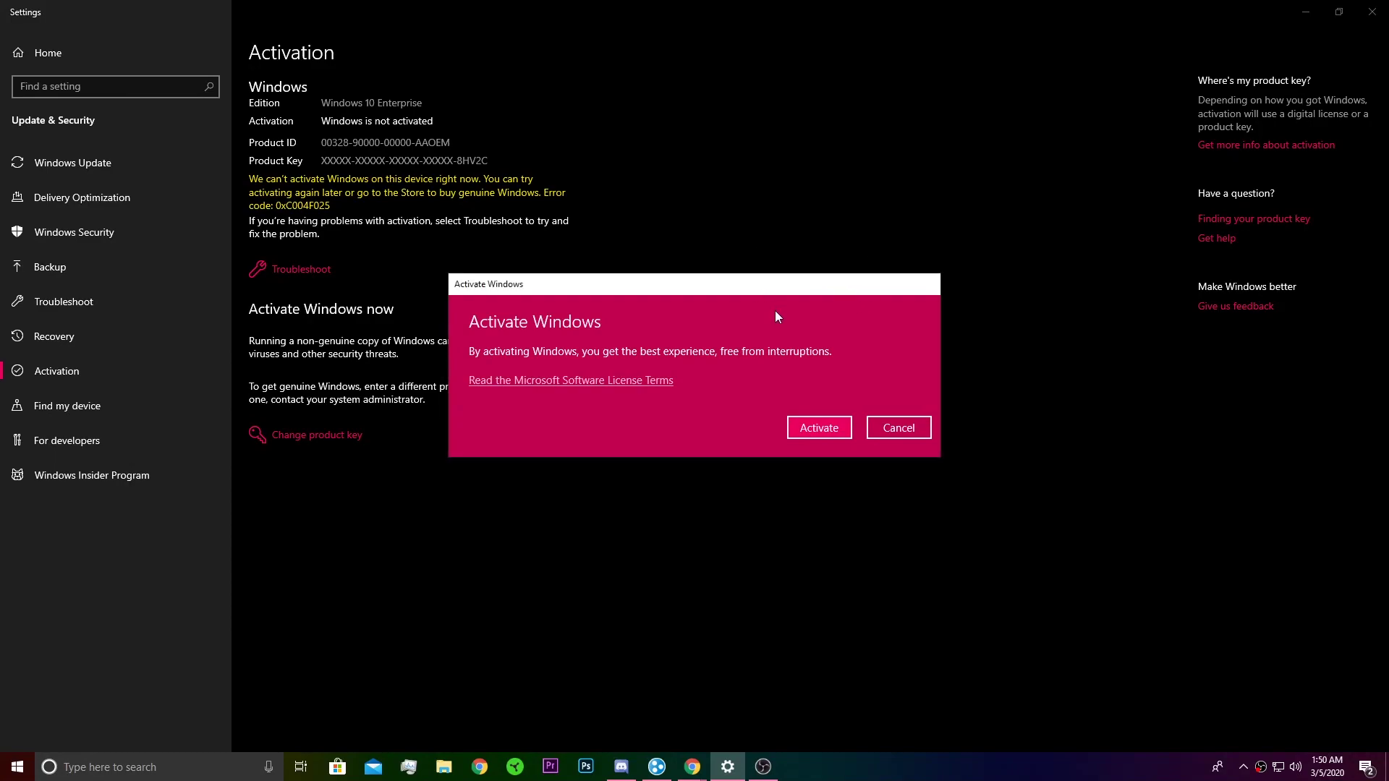
click(819, 433)
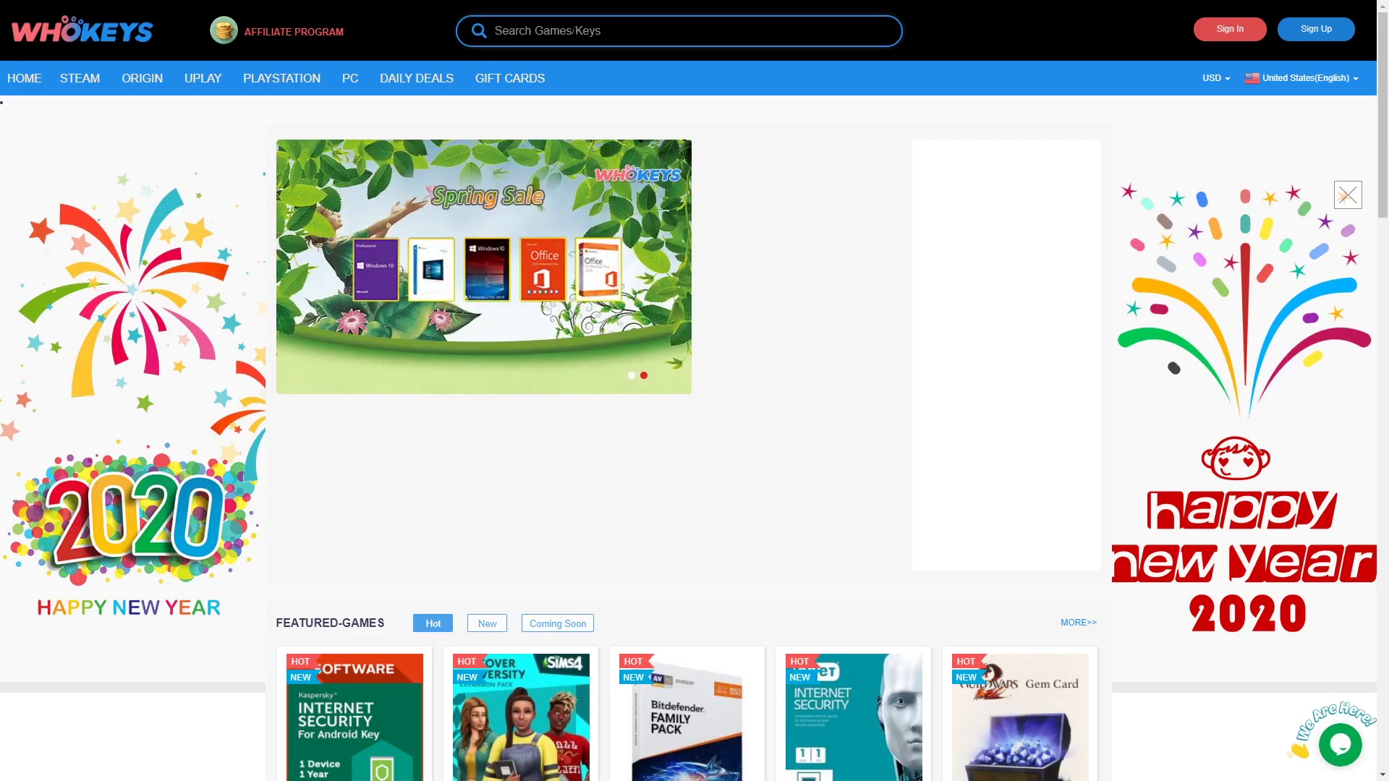
Search 'office', order Office2016 Professional Plus CD Key Global, and apply promo code DTS20.
text(office)
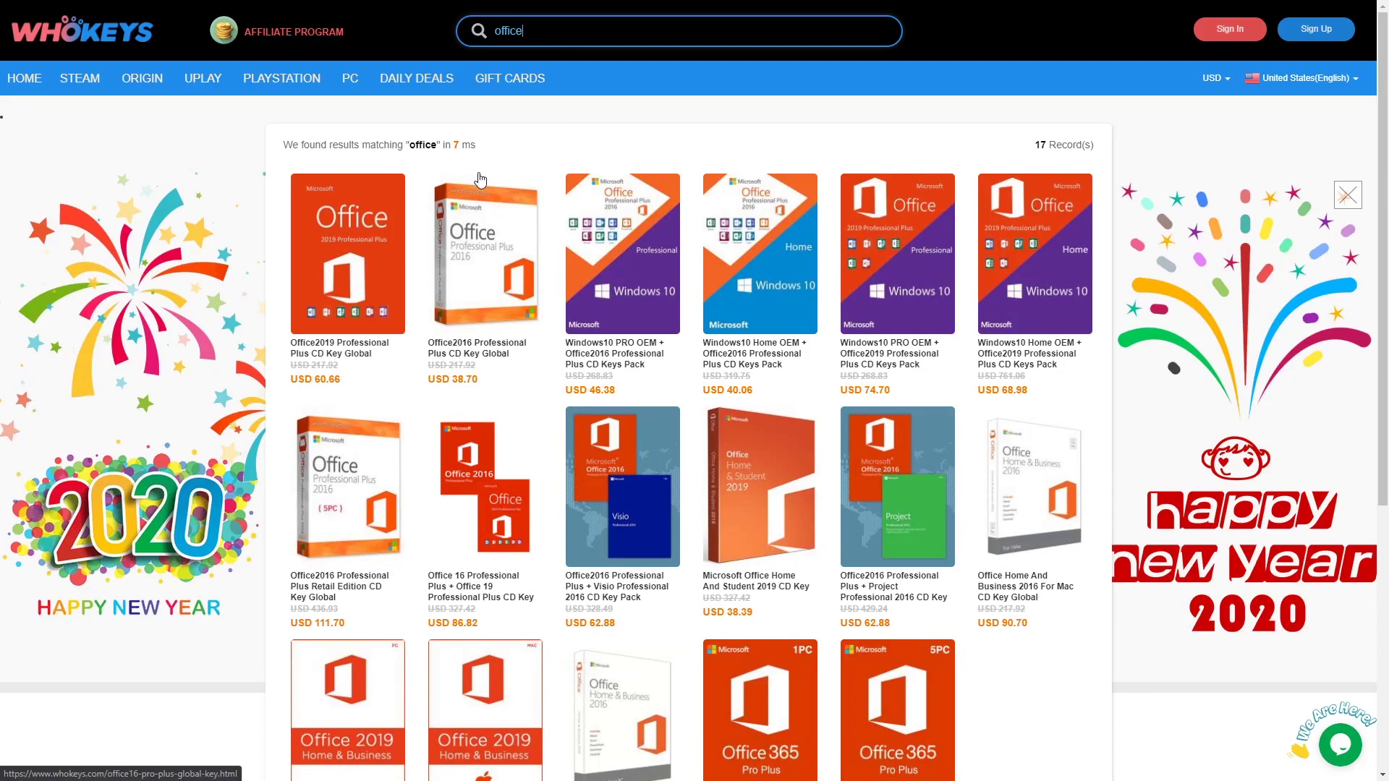
click(485, 360)
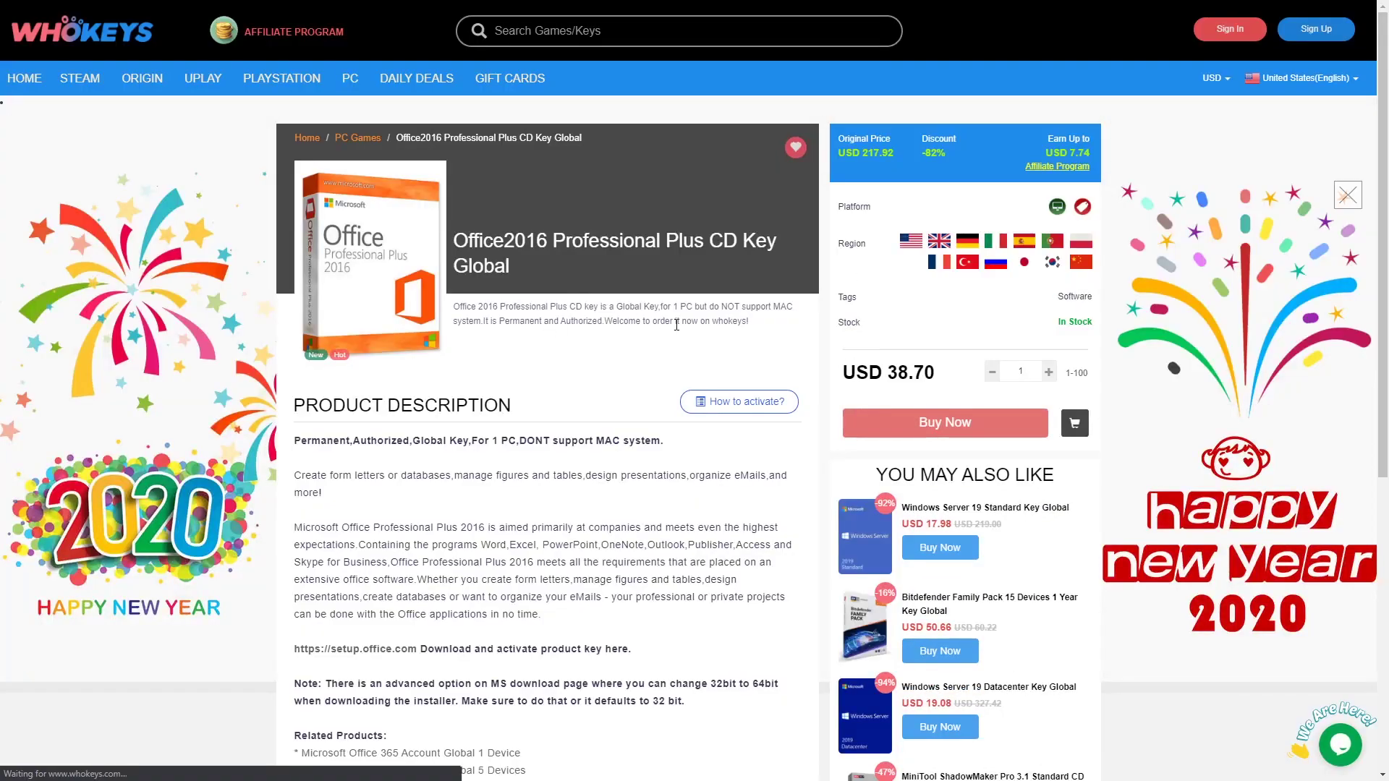
scroll(700, 325, down, 1)
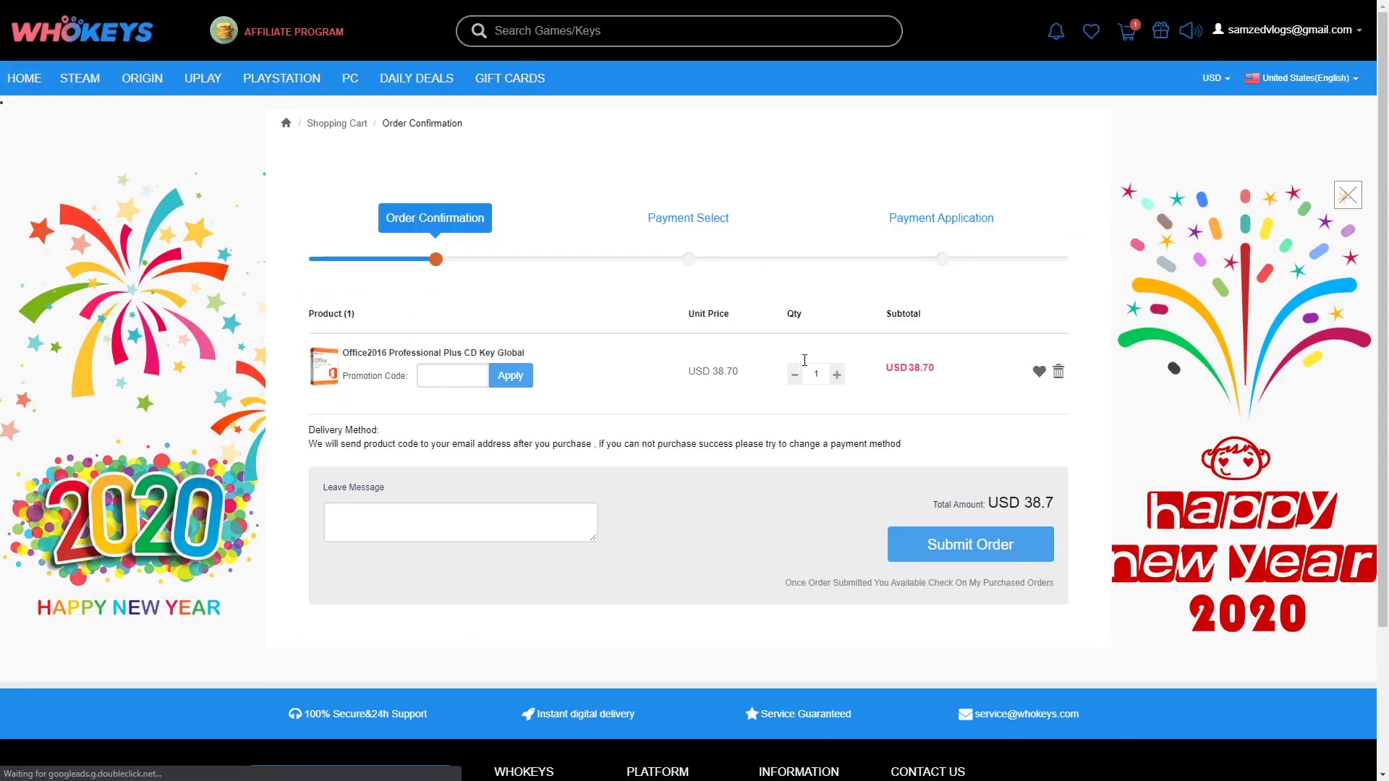
click(471, 372)
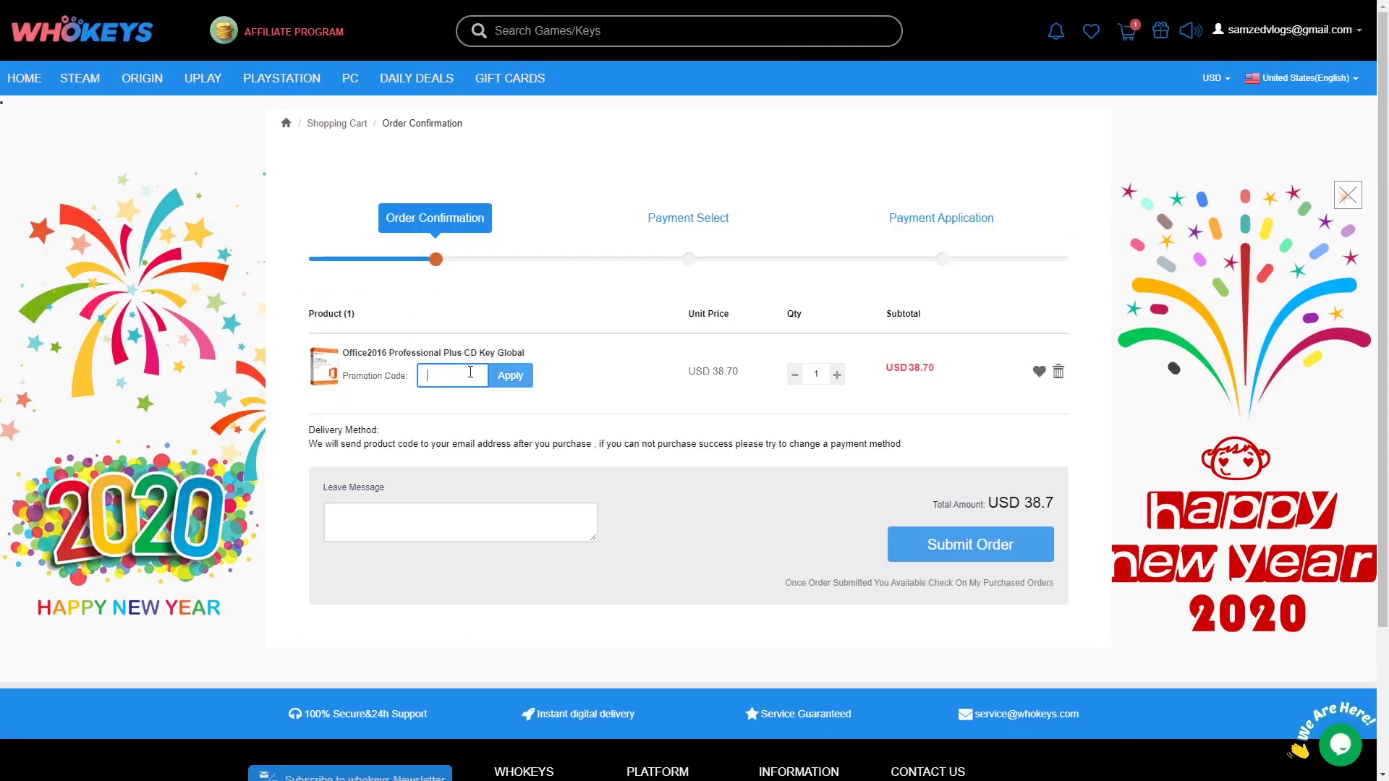
text(DTS20)
click(507, 375)
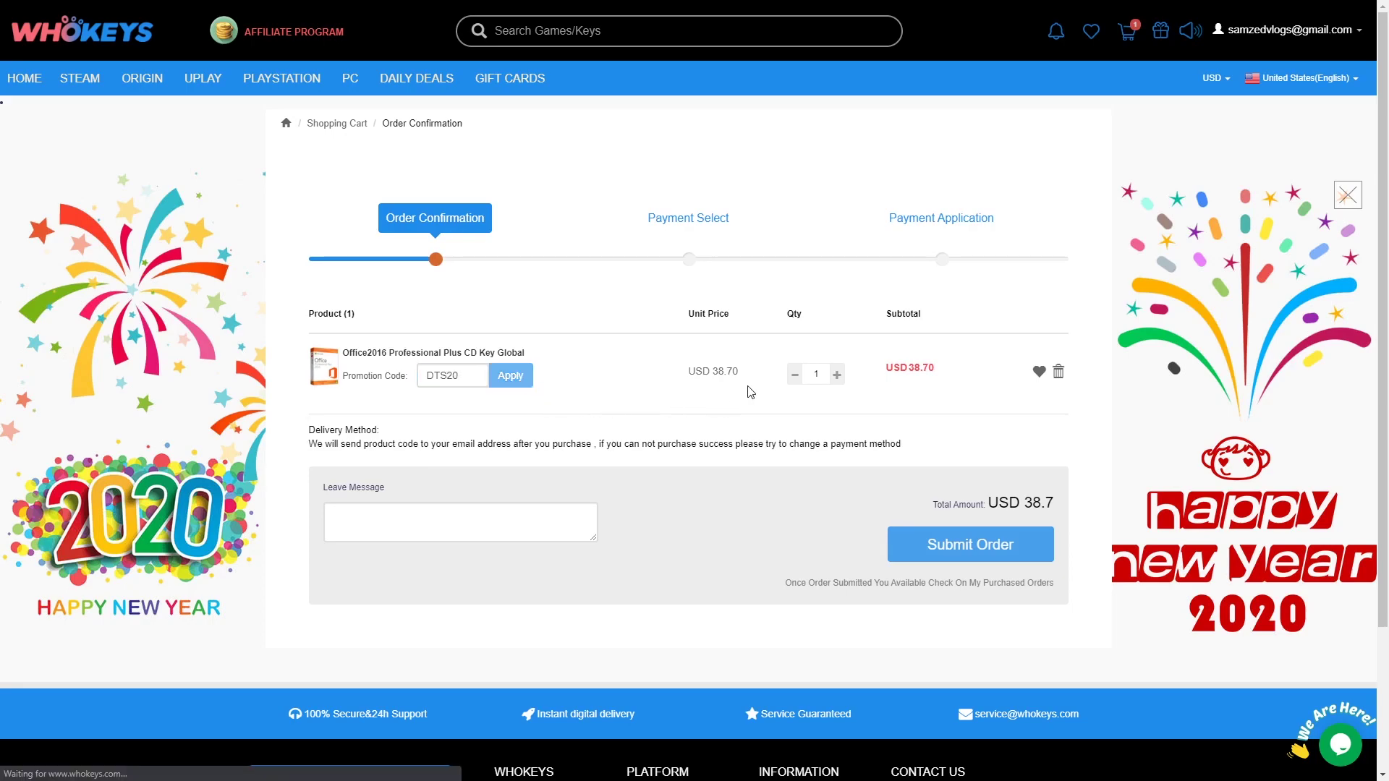